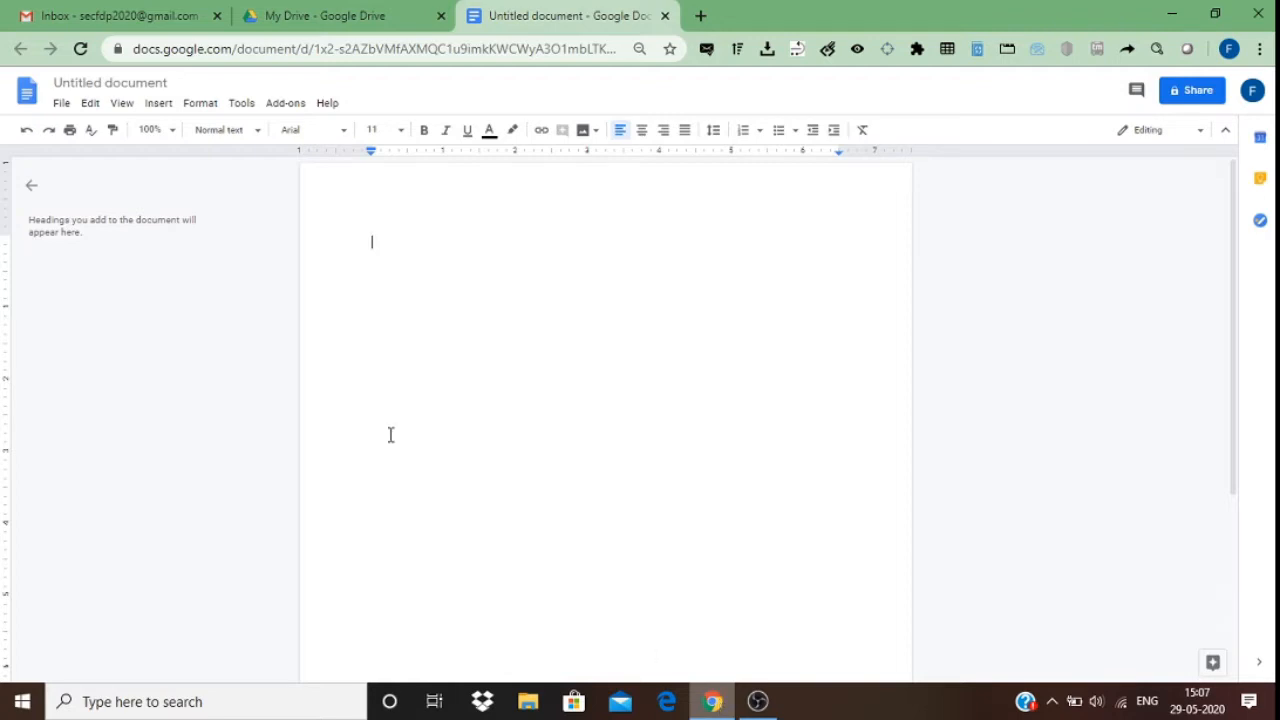
- Open Score Rubric in the OrangeSlice: Teacher Rubric add-on and choose the performance levels Great, Good, Average, Needs More
{"action": "left_click", "coordinate": [279, 105]}
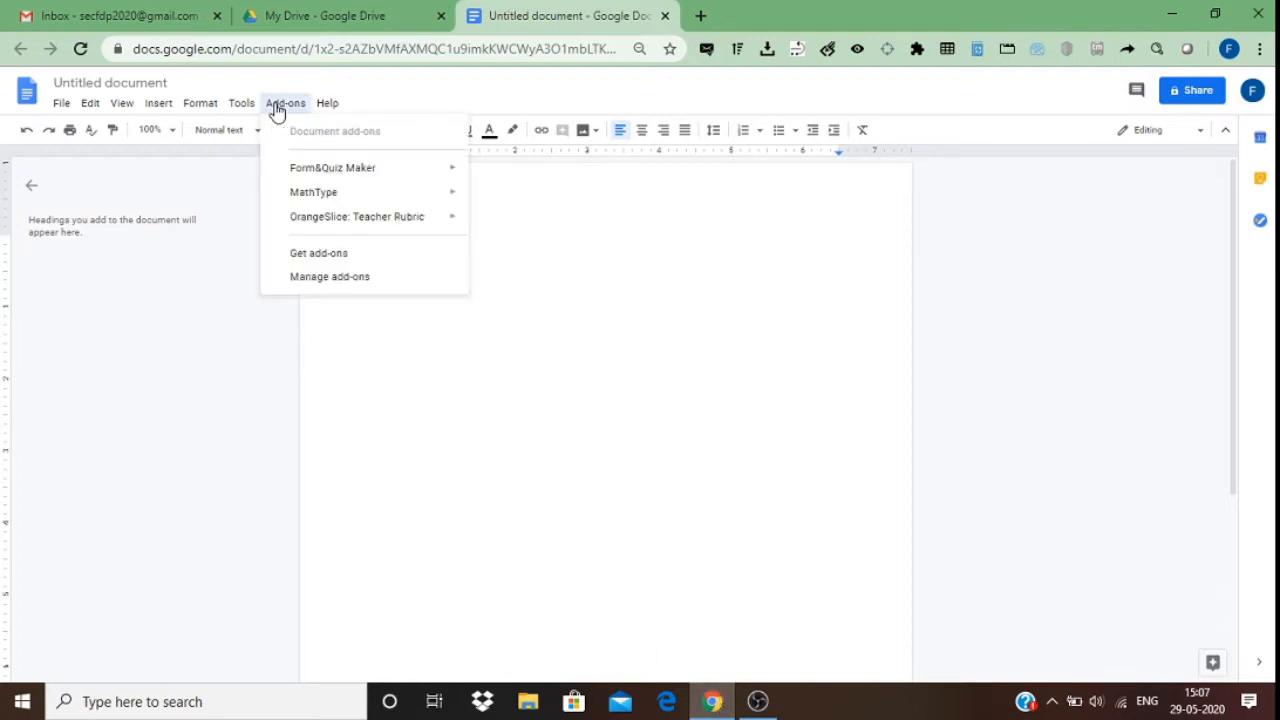
{"action": "mouse_move", "coordinate": [343, 222]}
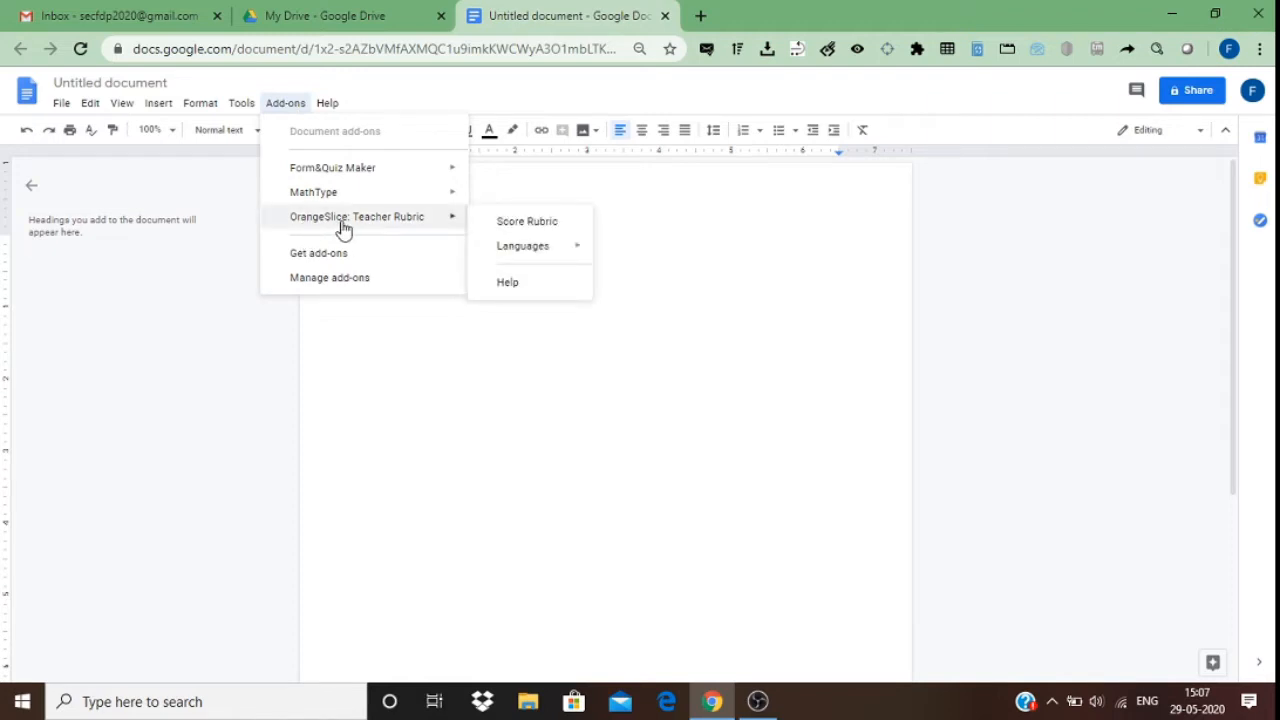
{"action": "left_click", "coordinate": [527, 224]}
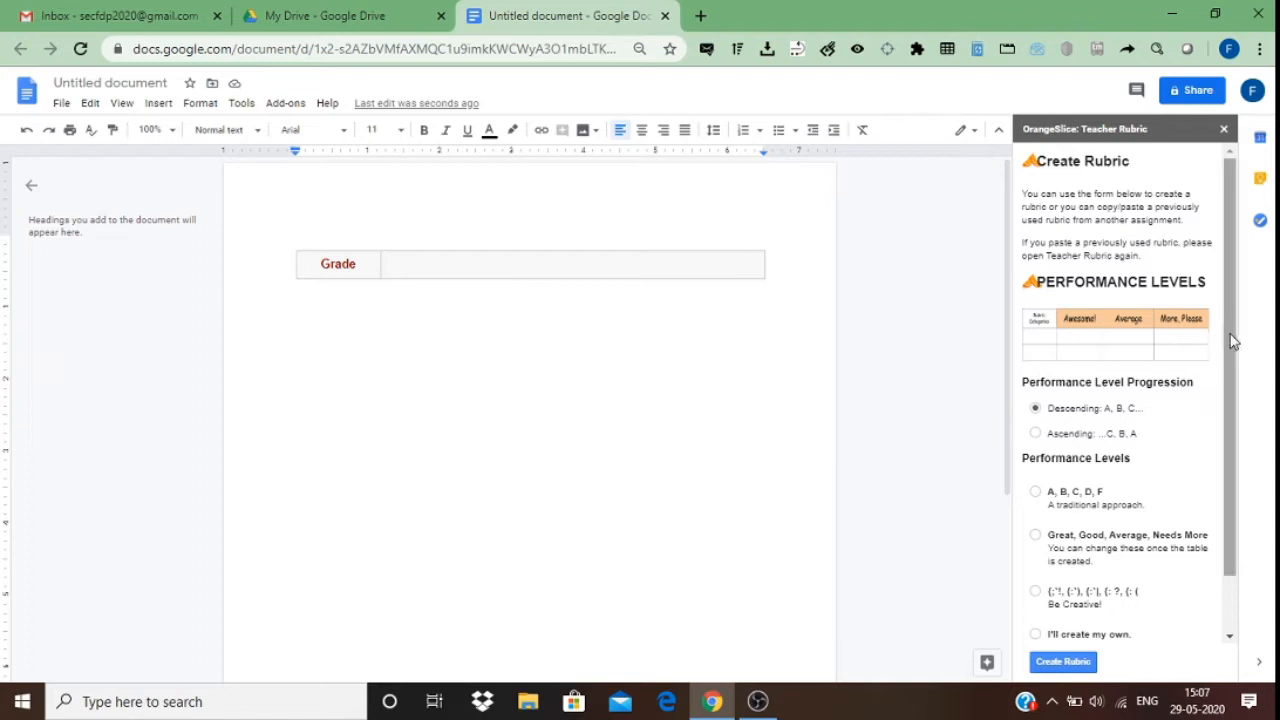
{"action": "left_click_drag", "start_coordinate": [1231, 342], "coordinate": [1233, 482]}
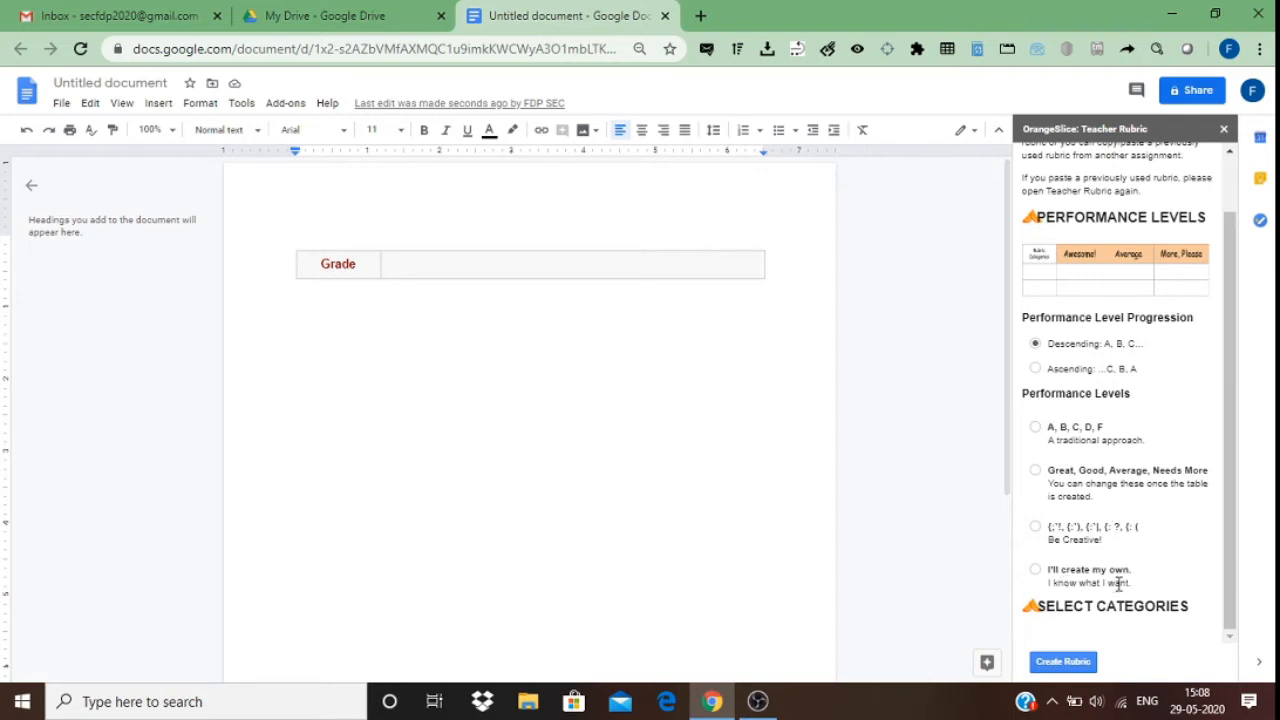
{"action": "left_click", "coordinate": [1036, 471]}
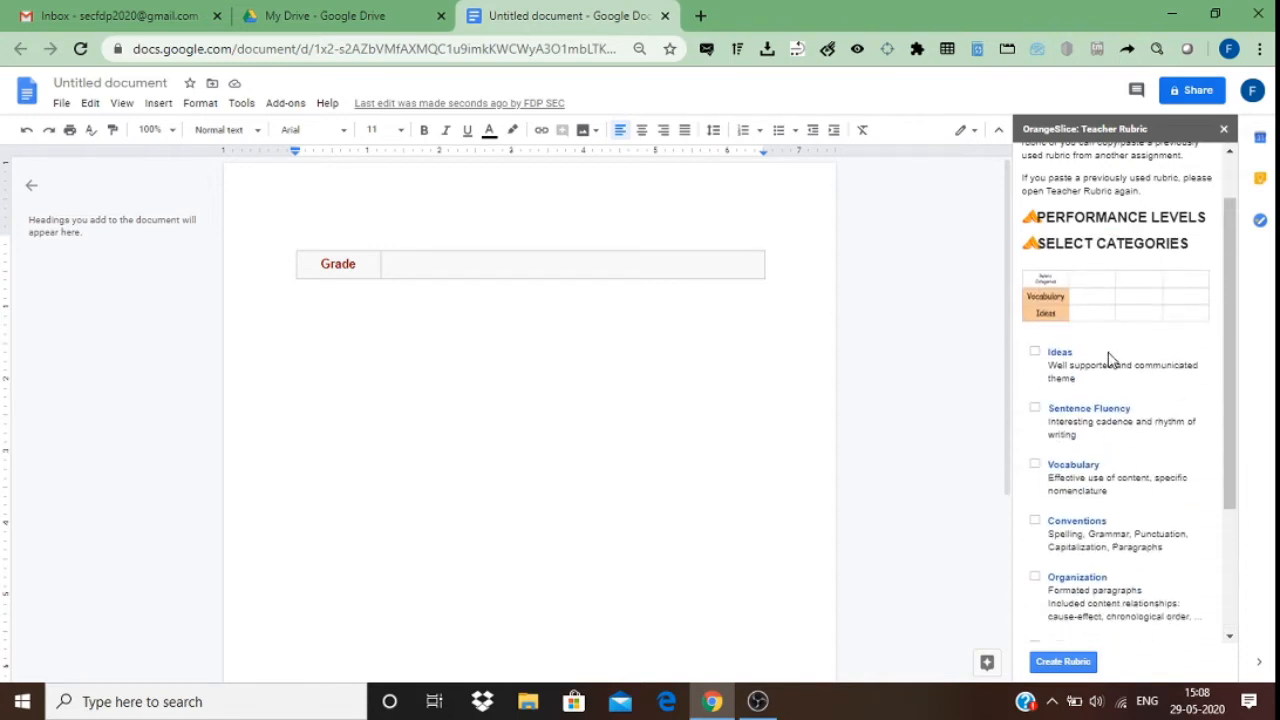
- Create the rubric with the categories Ideas, Organization, Presentation and the blank row "I got this one!"
{"action": "left_click_drag", "start_coordinate": [1232, 377], "coordinate": [1237, 480]}
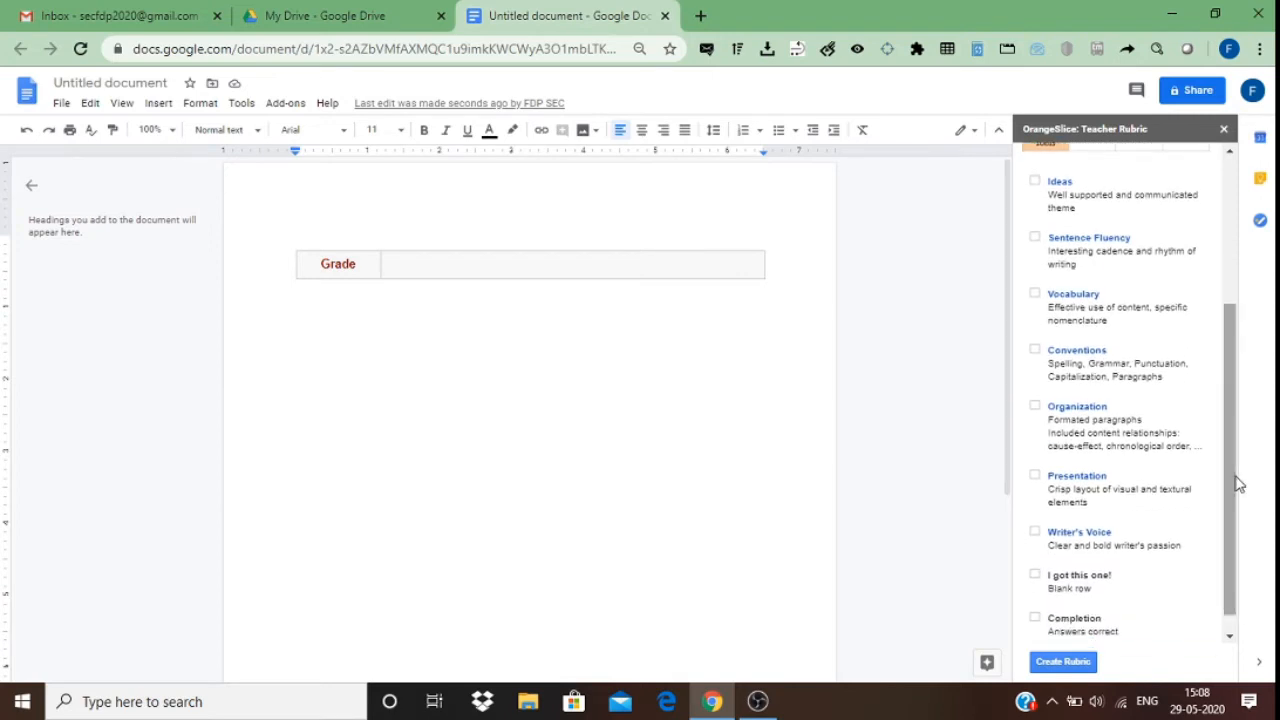
{"action": "left_click", "coordinate": [1035, 183]}
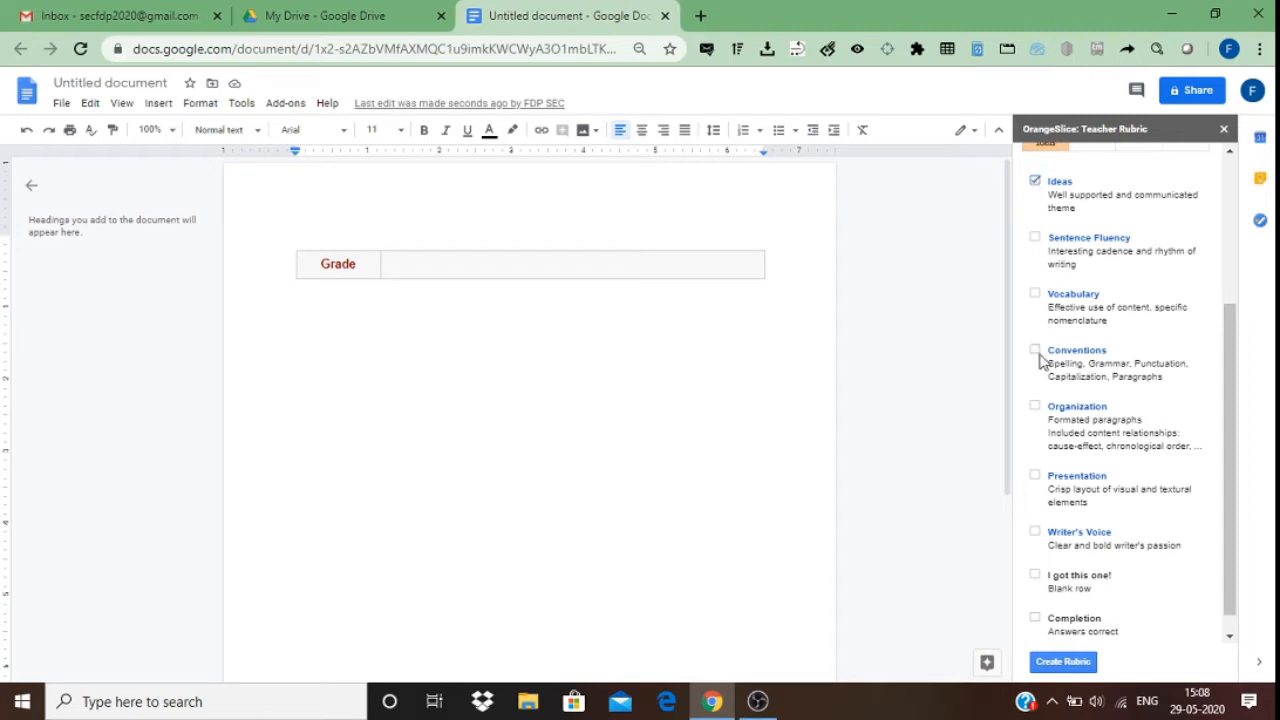
{"action": "left_click", "coordinate": [1035, 408]}
{"action": "left_click", "coordinate": [1035, 477]}
{"action": "left_click", "coordinate": [1035, 576]}
{"action": "left_click", "coordinate": [1060, 662]}
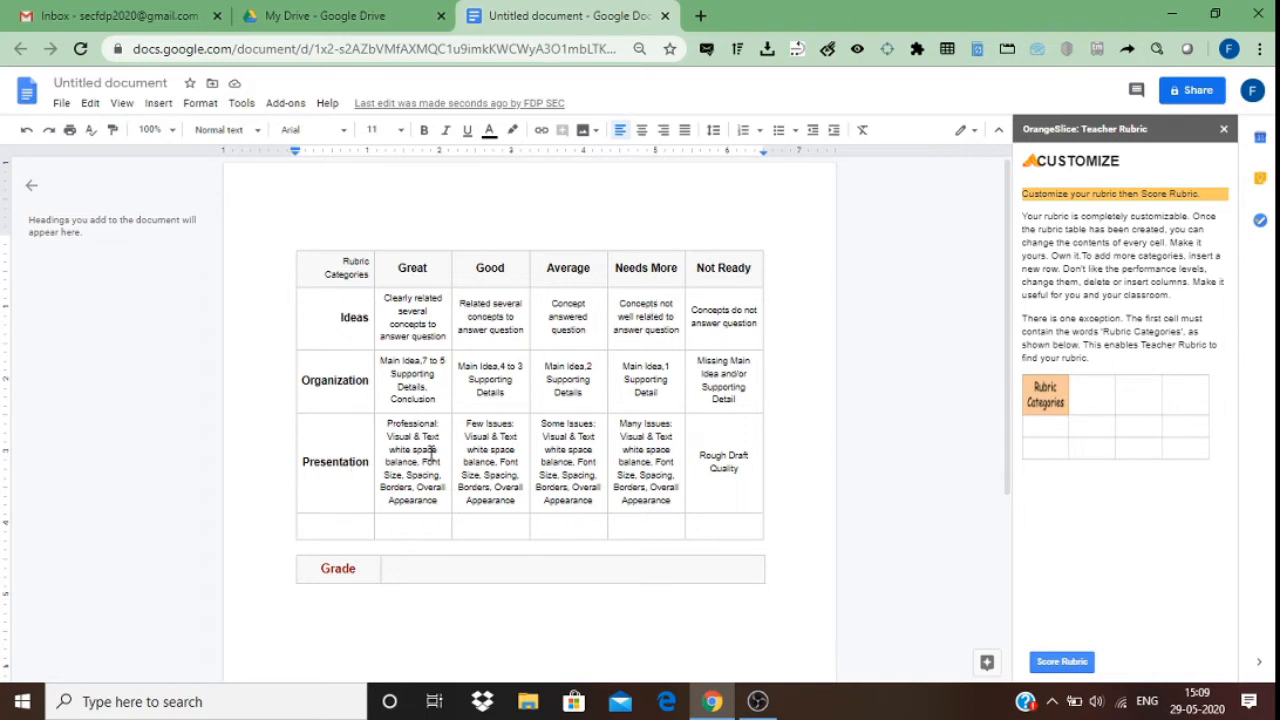
- Fill the rubric's blank row with the category Innovation and the descriptions Own concept, Partially own, Needs improve and Plagiarized
{"action": "left_click", "coordinate": [343, 527]}
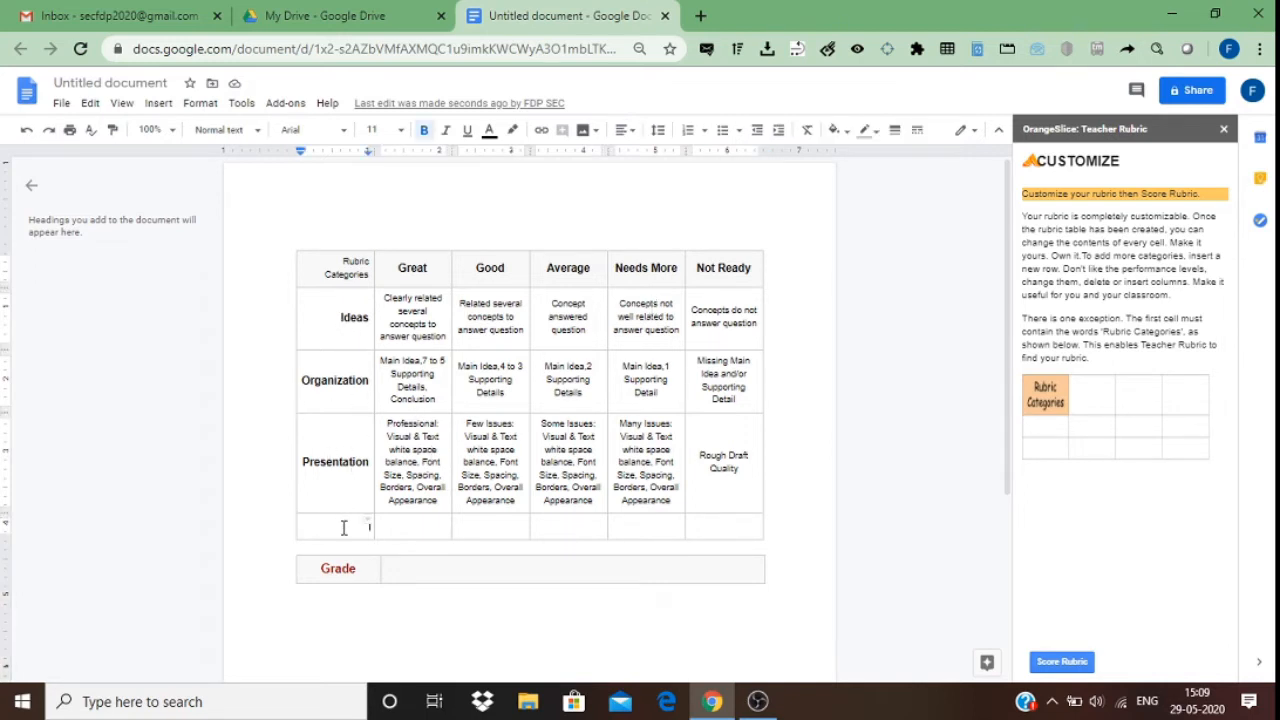
{"action": "type", "text": "Innovati"}
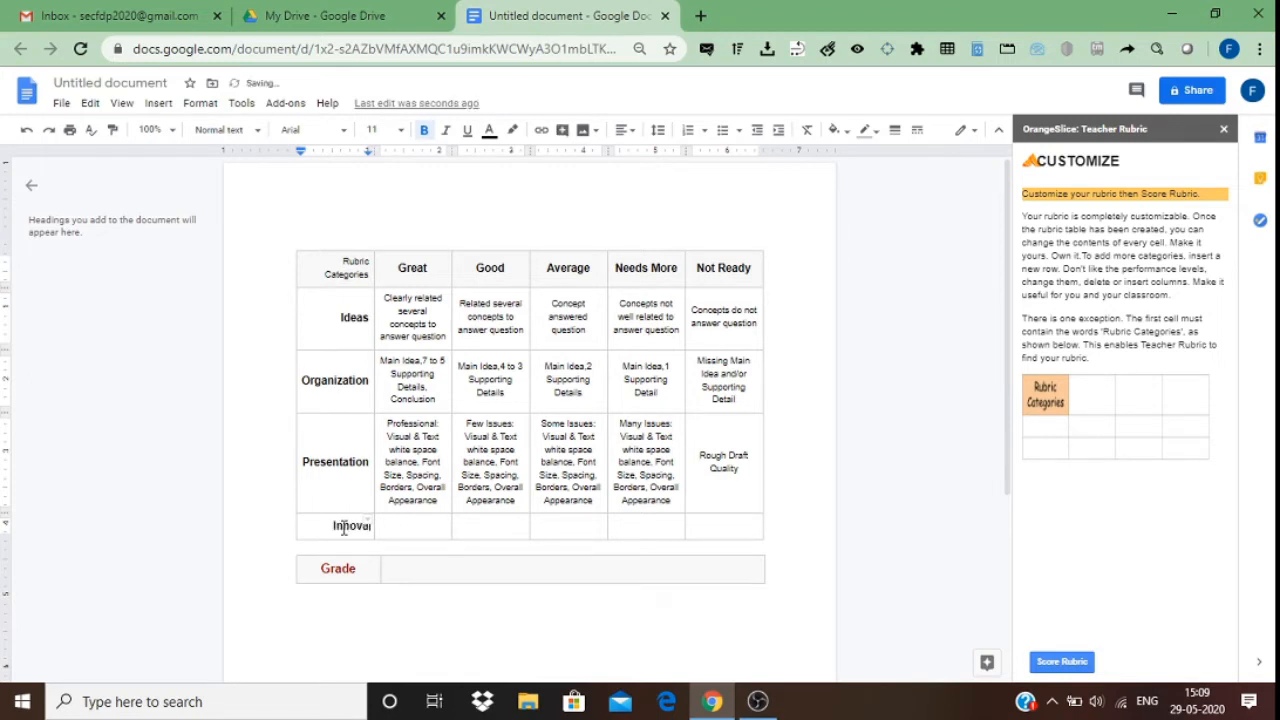
{"action": "type", "text": "on"}
{"action": "key", "text": "Tab"}
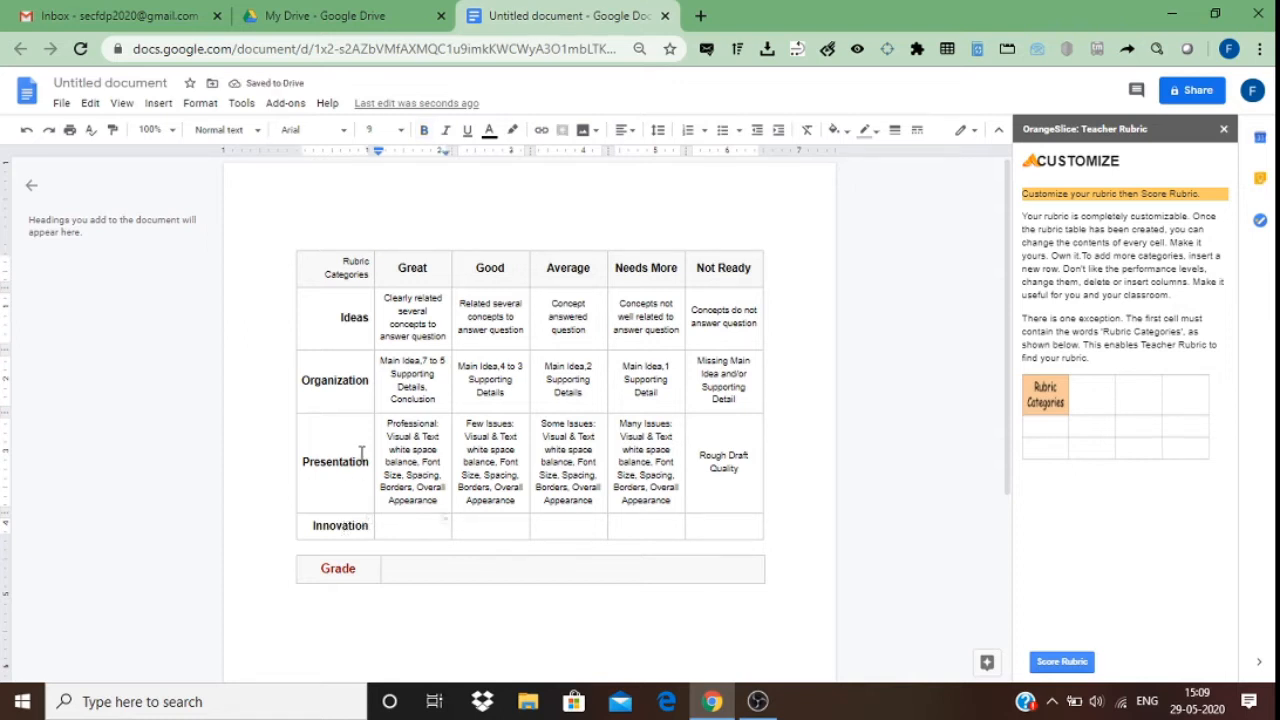
{"action": "type", "text": "Own concept"}
{"action": "key", "text": "Tab"}
{"action": "type", "text": "Partial"}
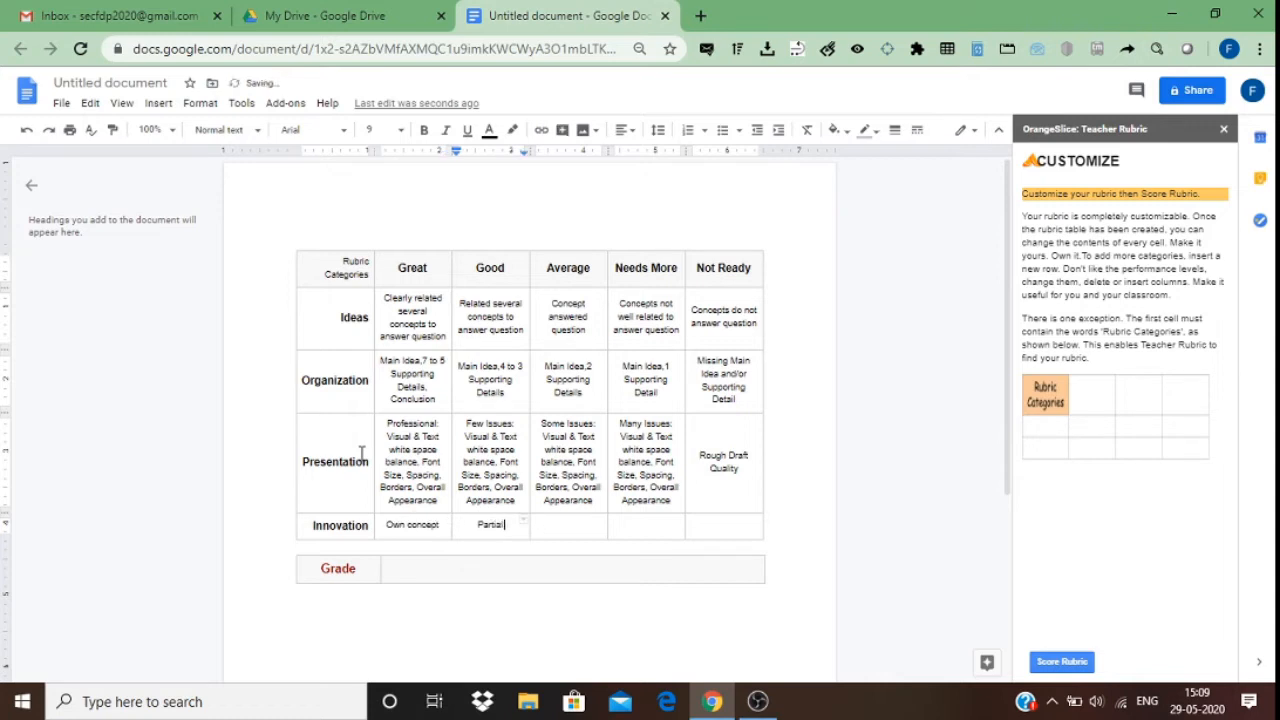
{"action": "type", "text": "ly own"}
{"action": "key", "text": "Tab"}
{"action": "type", "text": "Needs improve"}
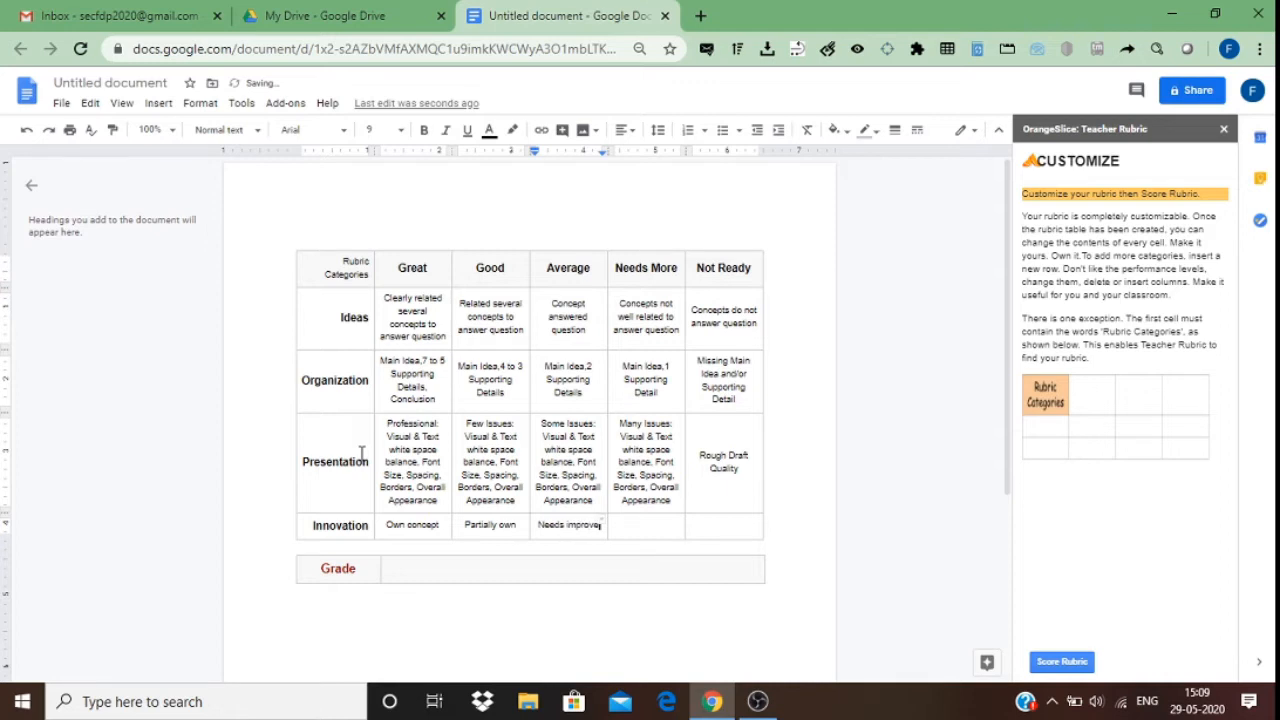
{"action": "key", "text": "Tab"}
{"action": "type", "text": "Plagiarized"}
- Delete the Not Ready column from the rubric and extend the last column's heading to "Needs More improvement"
{"action": "right_click", "coordinate": [722, 440]}
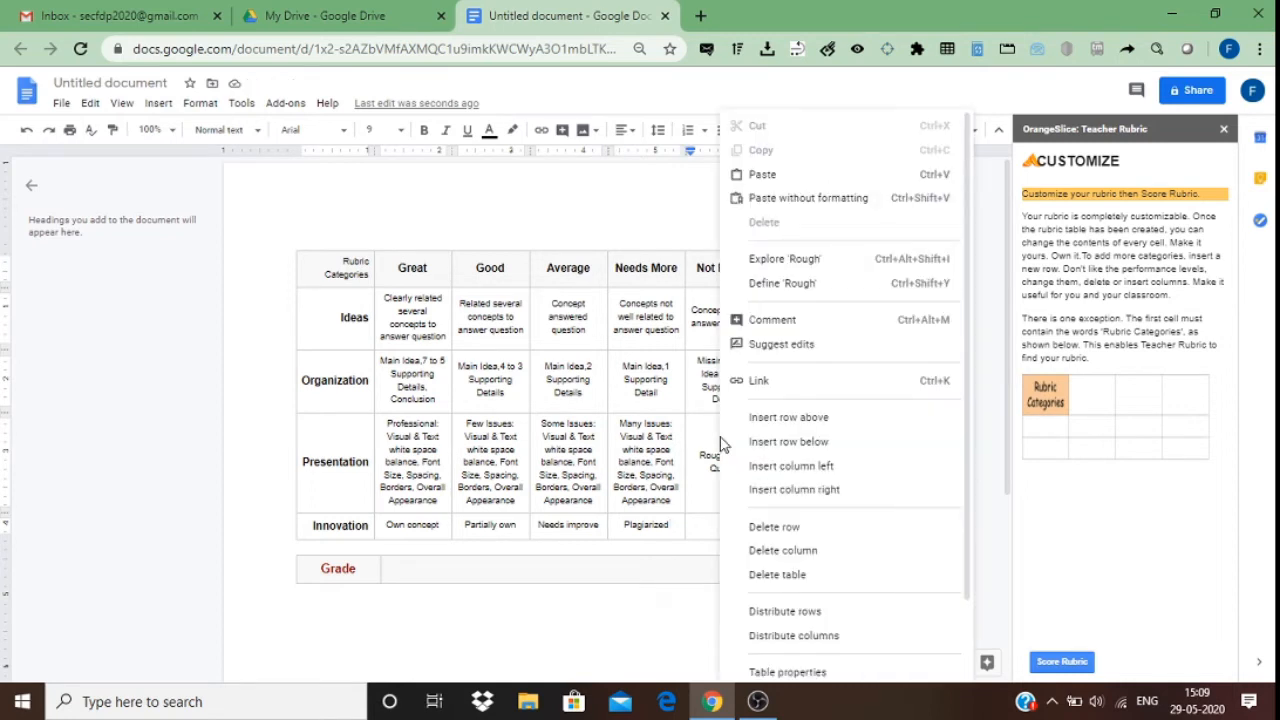
{"action": "left_click", "coordinate": [782, 550]}
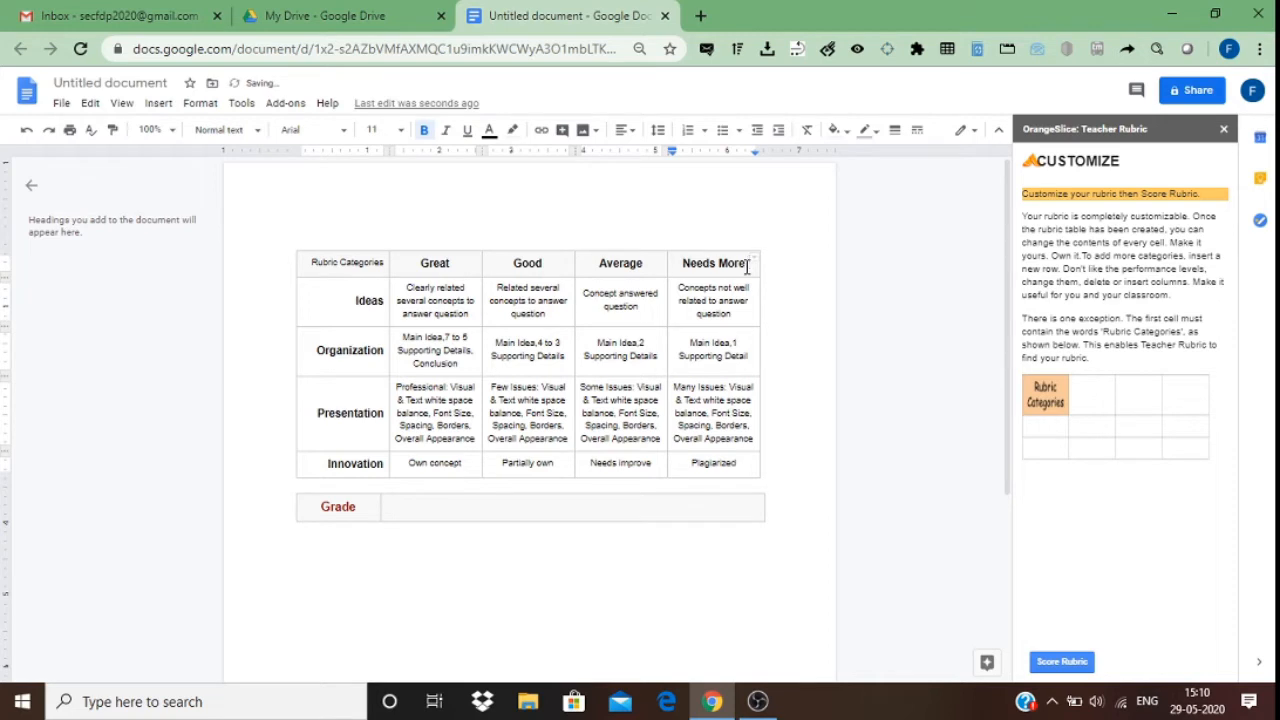
{"action": "type", "text": "improvemnet"}
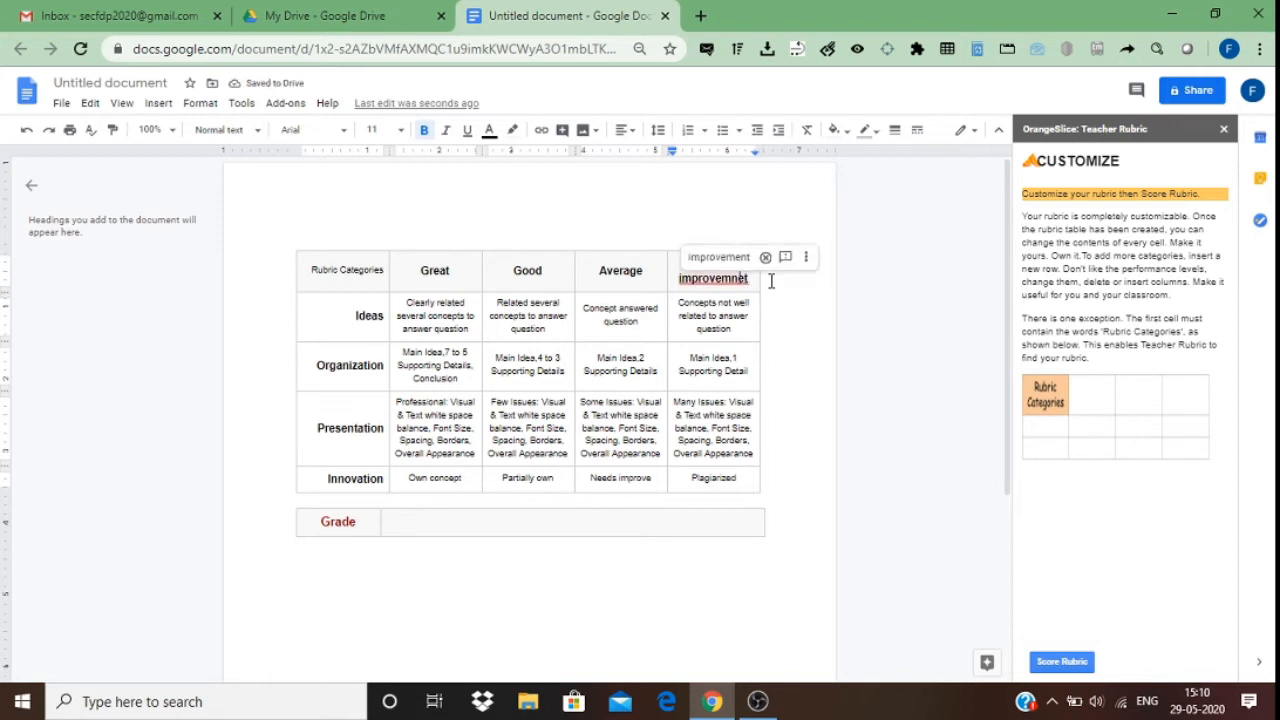
{"action": "key", "text": "BackSpace"}
{"action": "key", "text": "Right"}
{"action": "type", "text": "n"}
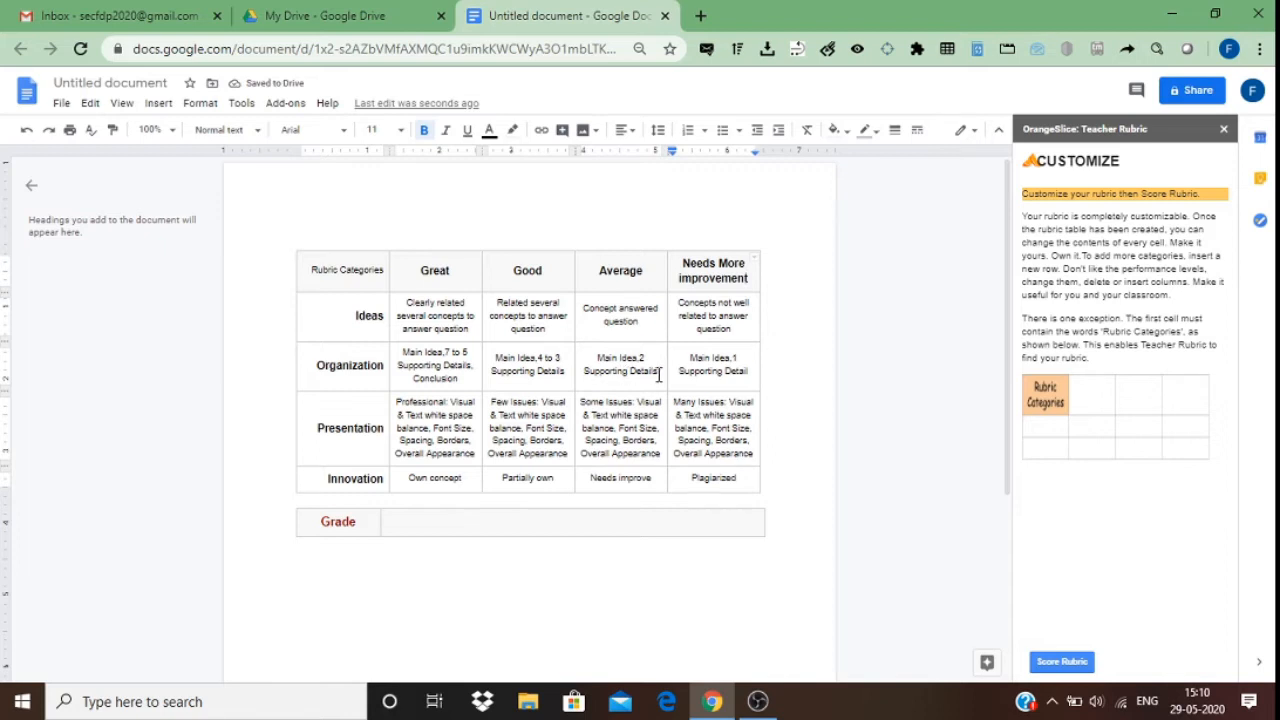
{"action": "left_click_drag", "start_coordinate": [658, 375], "coordinate": [594, 358]}
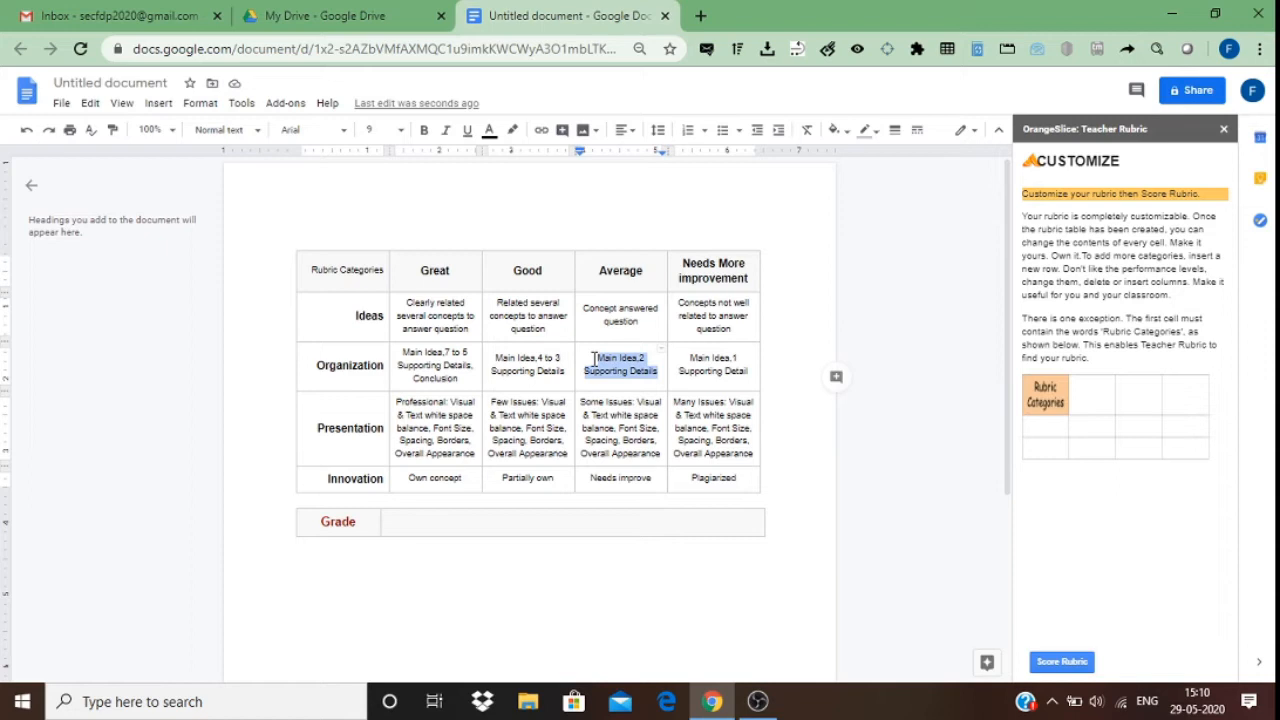
{"action": "left_click", "coordinate": [512, 360]}
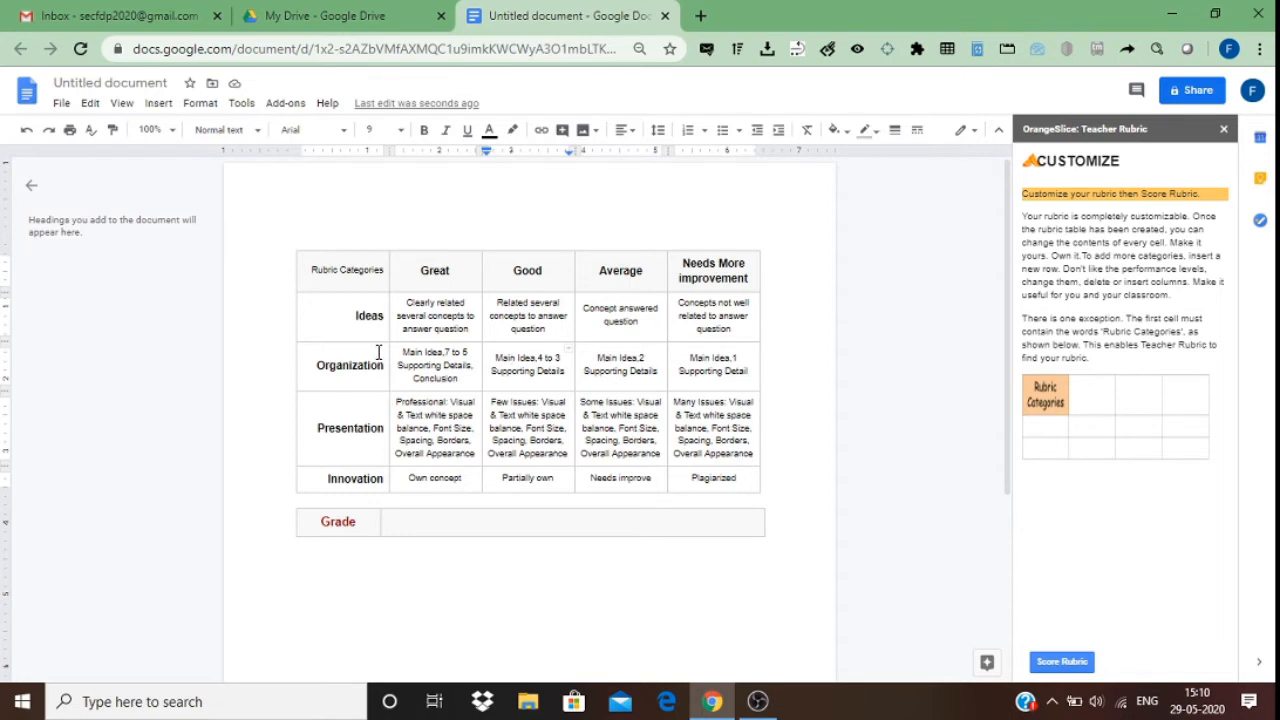
{"action": "left_click_drag", "start_coordinate": [357, 316], "coordinate": [380, 318]}
{"action": "left_click_drag", "start_coordinate": [432, 368], "coordinate": [461, 372]}
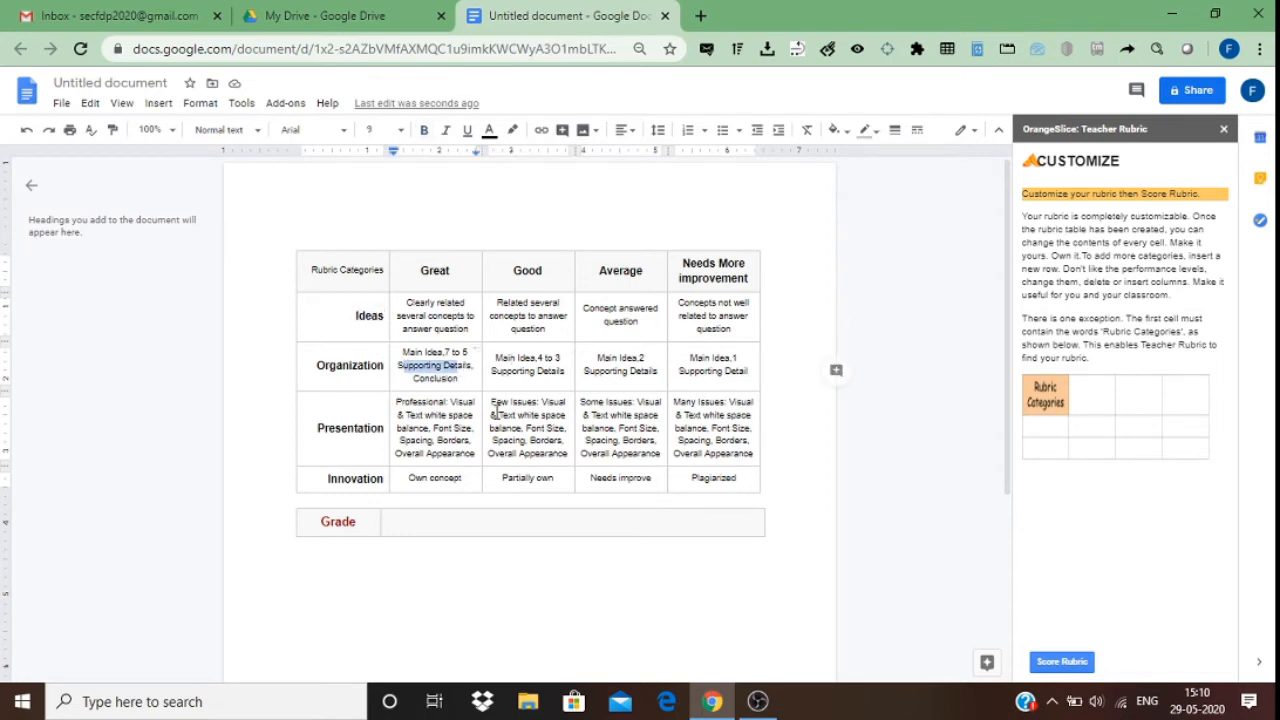
{"action": "left_click_drag", "start_coordinate": [498, 415], "coordinate": [537, 424]}
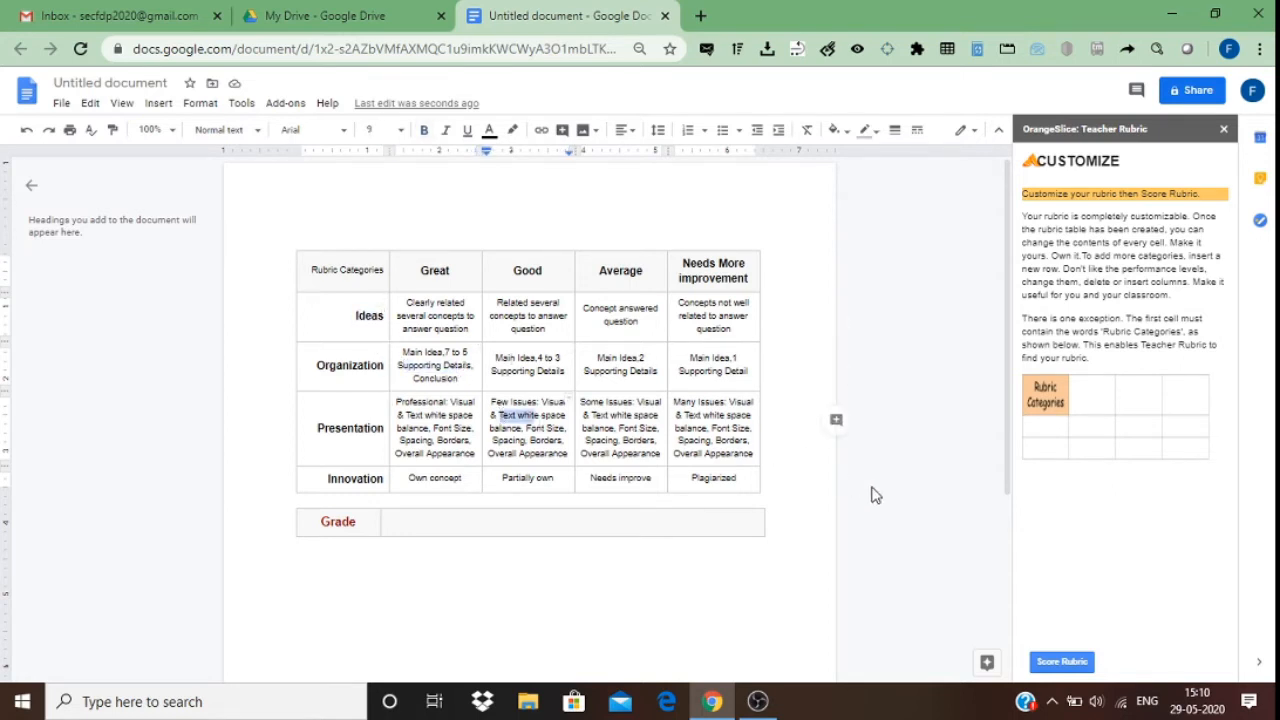
{"action": "left_click", "coordinate": [936, 508]}
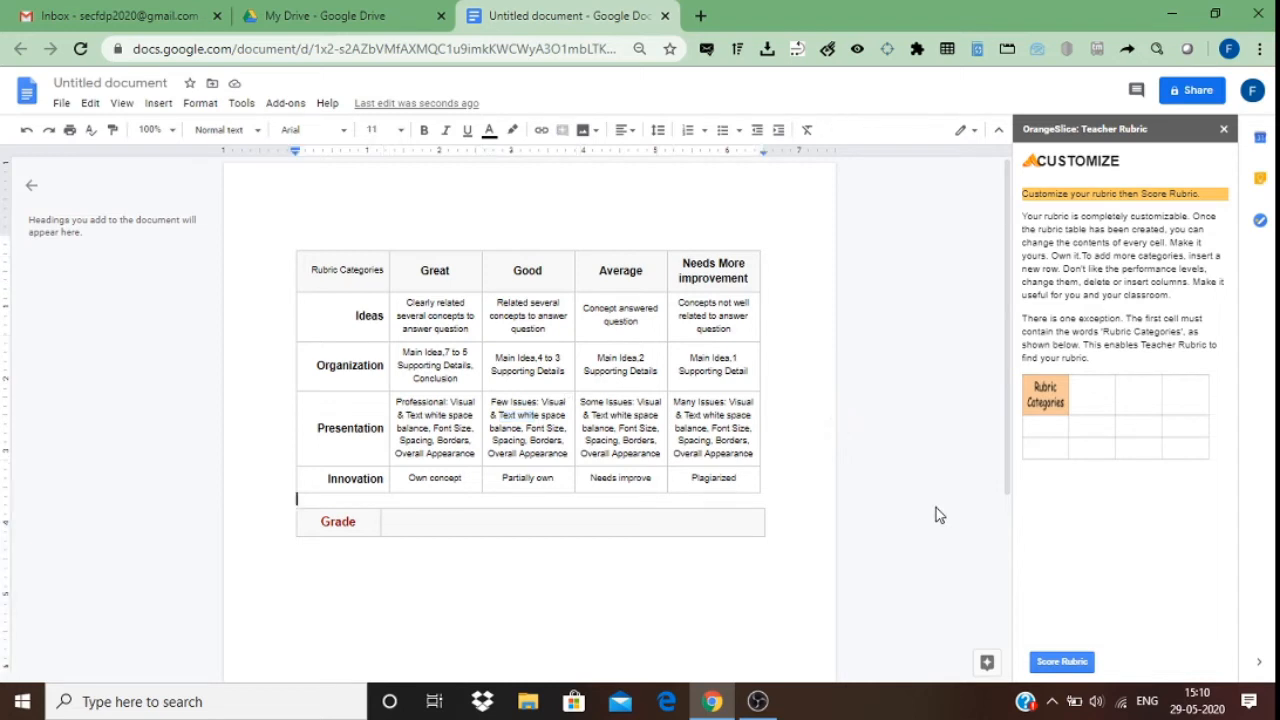
- Start scoring the customized rubric and set the assignment's total points to 20
{"action": "left_click", "coordinate": [1062, 662]}
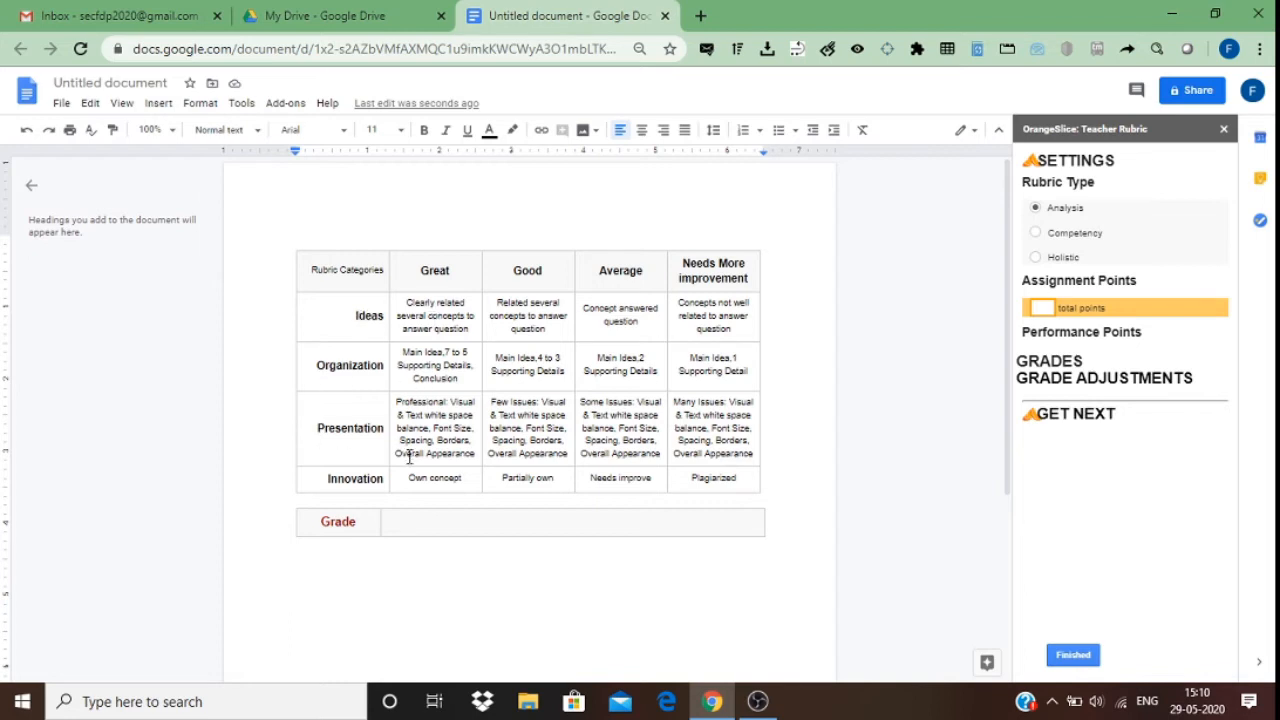
{"action": "left_click", "coordinate": [1038, 308]}
{"action": "type", "text": "20"}
{"action": "left_click", "coordinate": [1040, 332]}
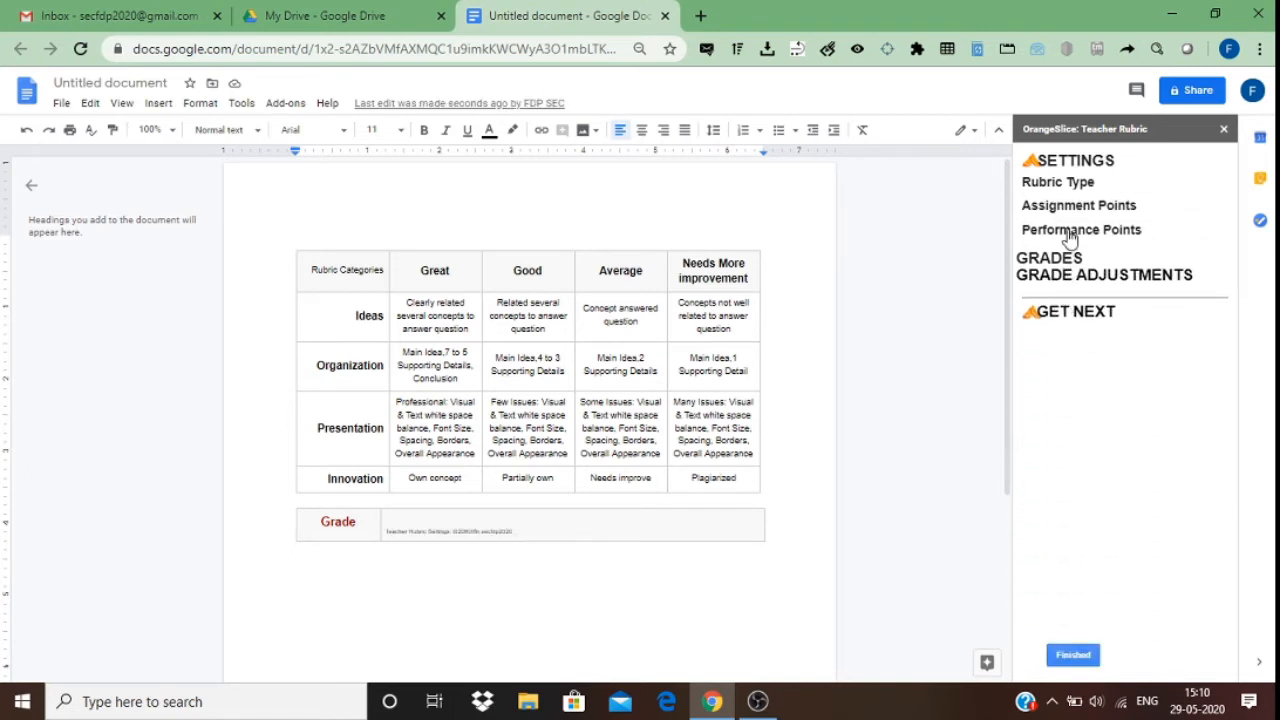
- Set the performance points to 5 for Great, 4 for Good, 3 for Average and 1 for Needs More improvement
{"action": "left_click", "coordinate": [1069, 232]}
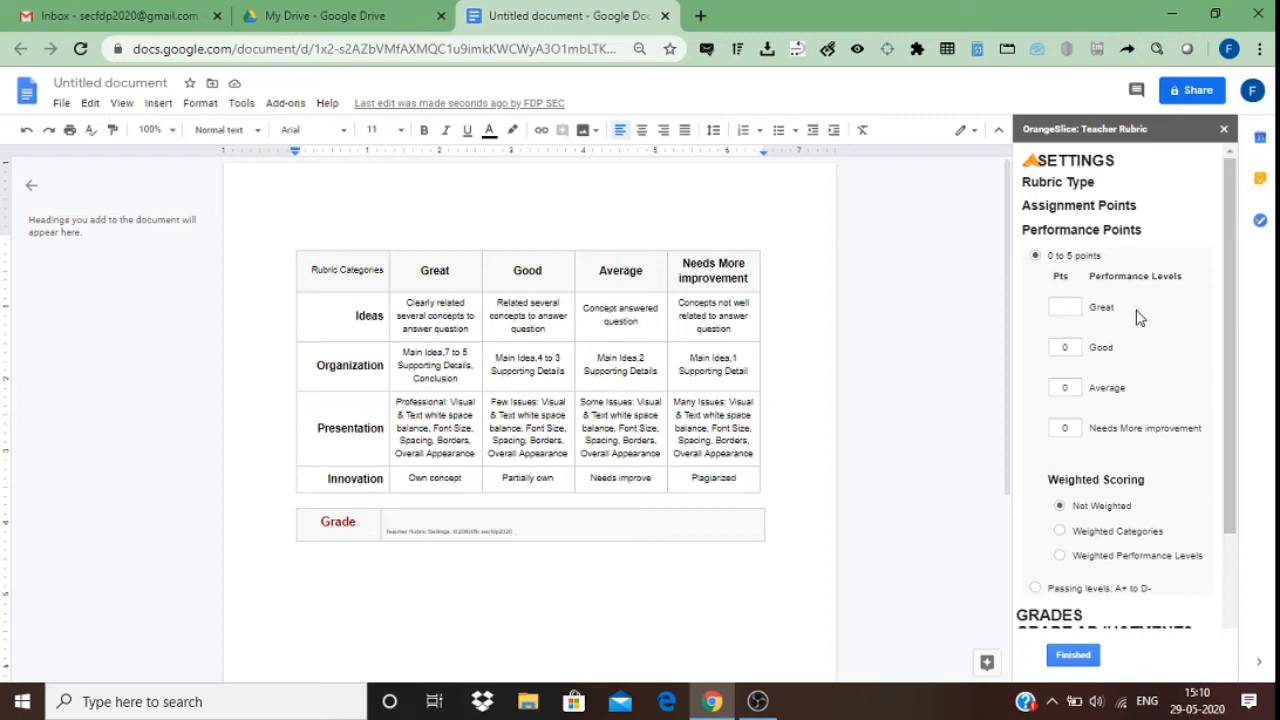
{"action": "left_click", "coordinate": [1060, 311]}
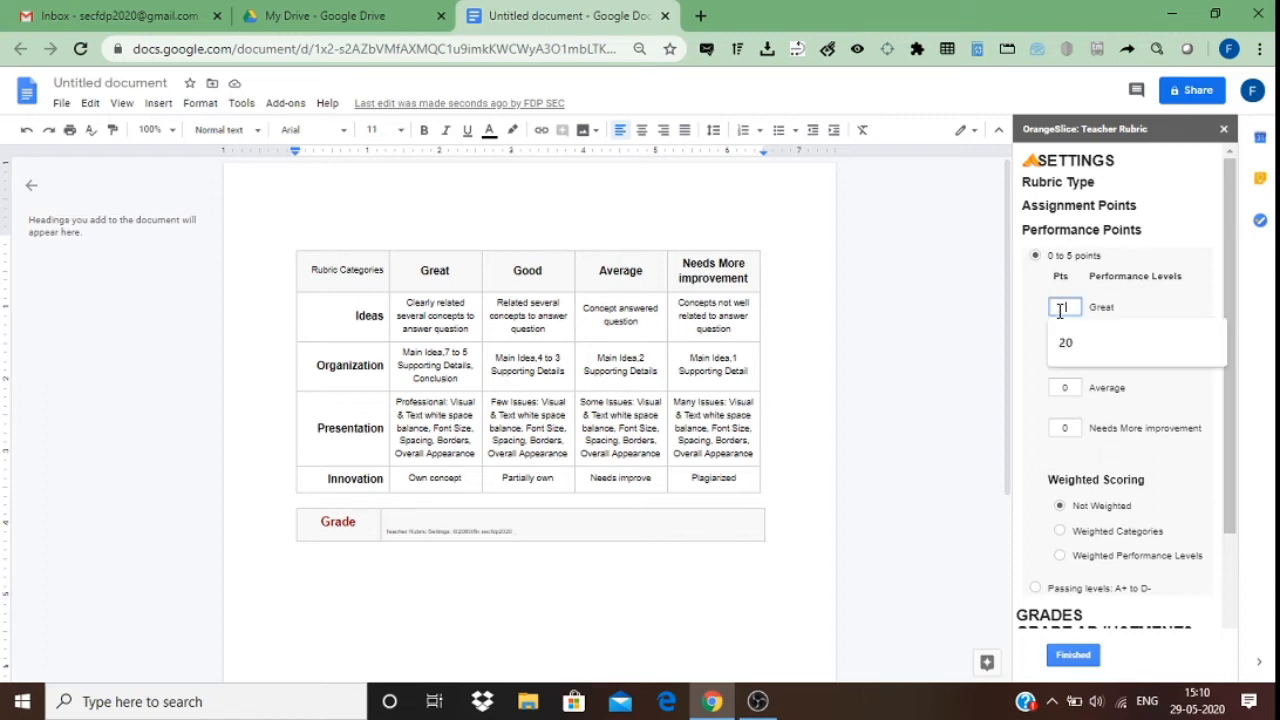
{"action": "type", "text": "5"}
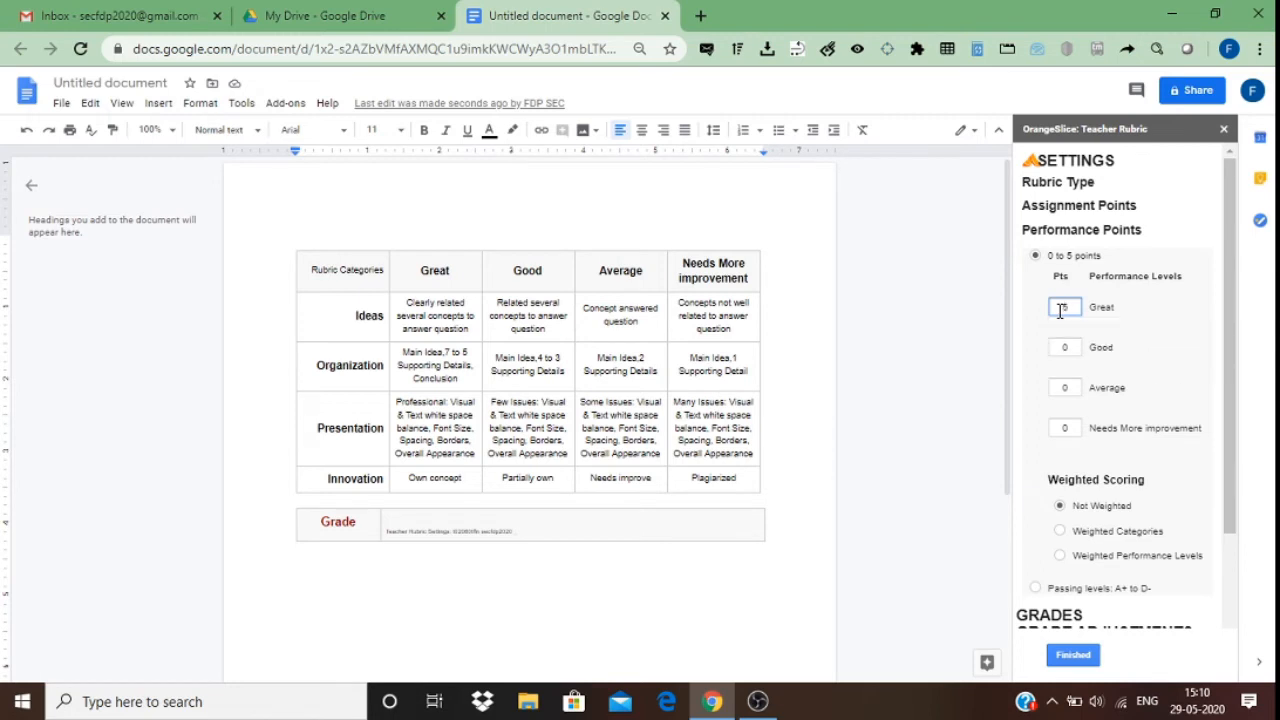
{"action": "left_click", "coordinate": [1056, 348]}
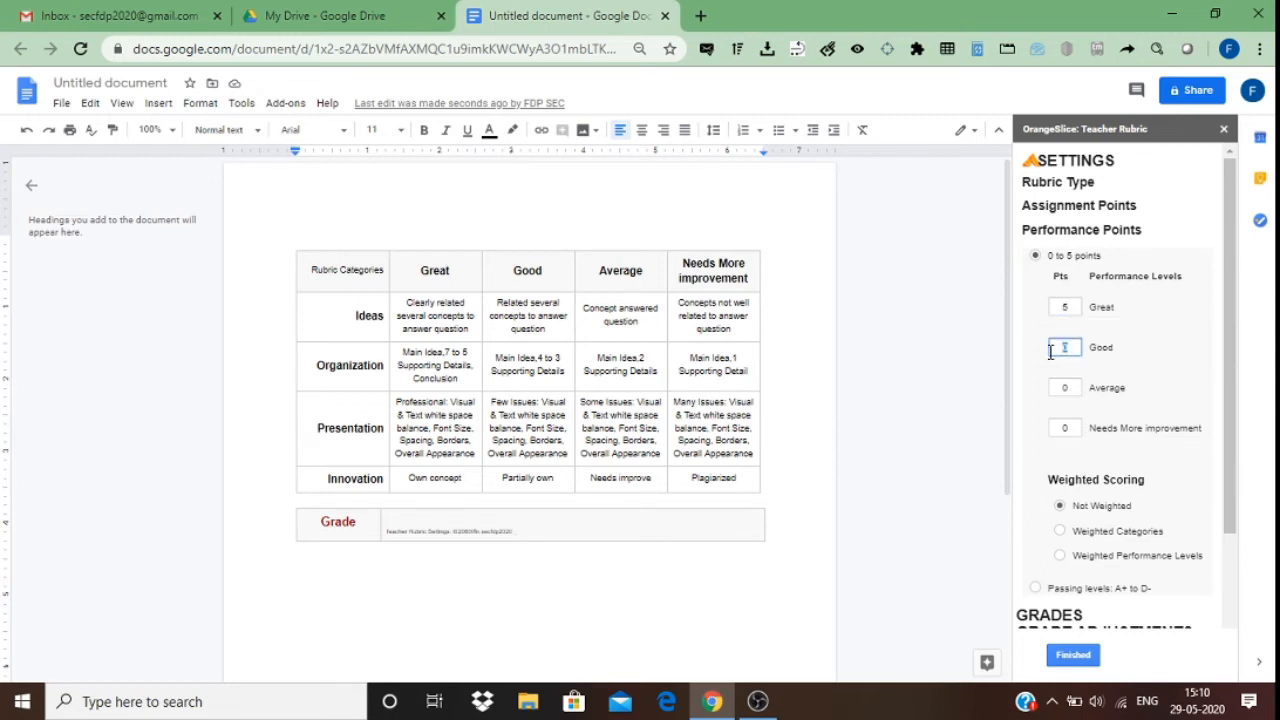
{"action": "left_click", "coordinate": [1058, 394]}
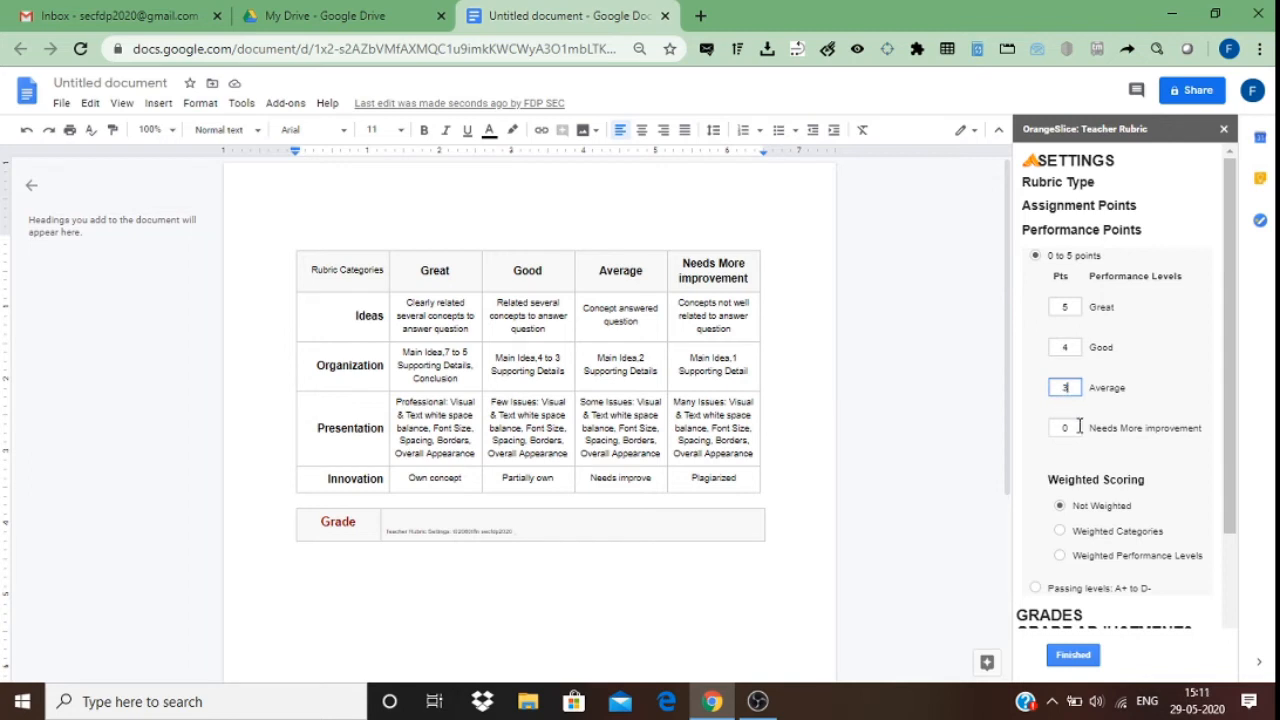
{"action": "left_click", "coordinate": [1057, 428]}
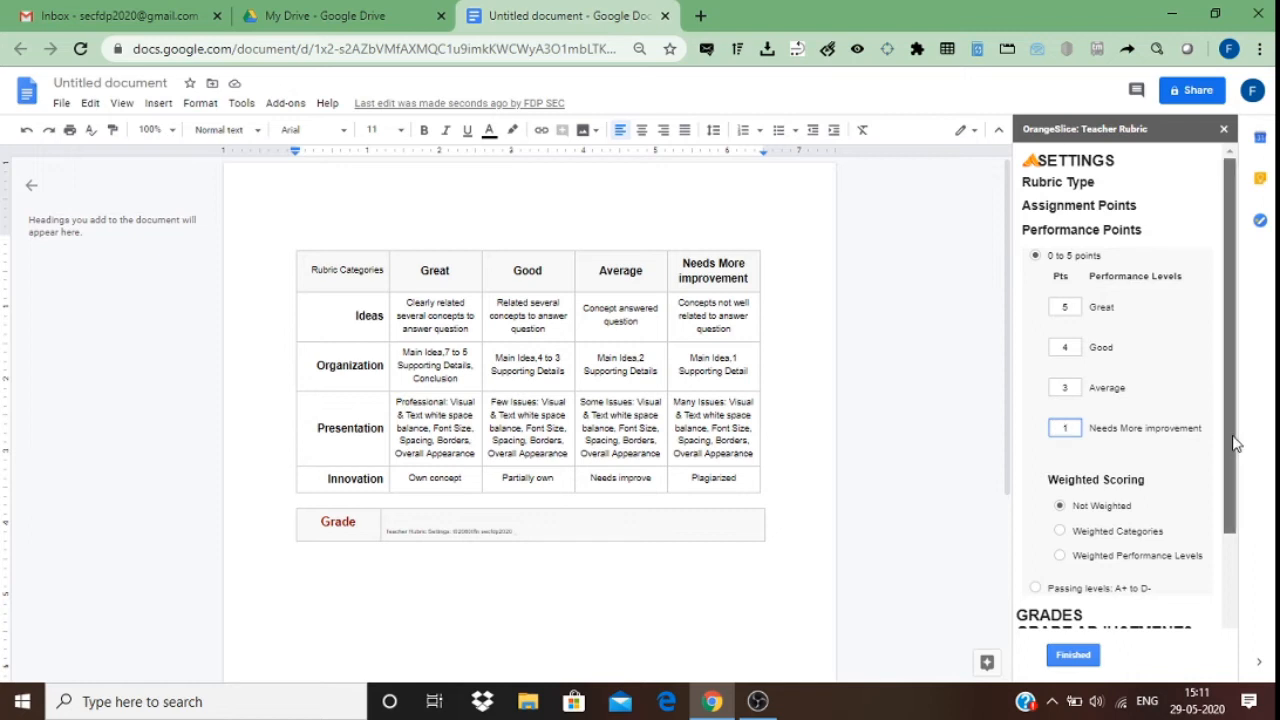
- Rate Ideas as Great, Organization as Good, Presentation as Great and Innovation as Average, and process the grade into the document
{"action": "left_click_drag", "start_coordinate": [1230, 443], "coordinate": [1226, 545]}
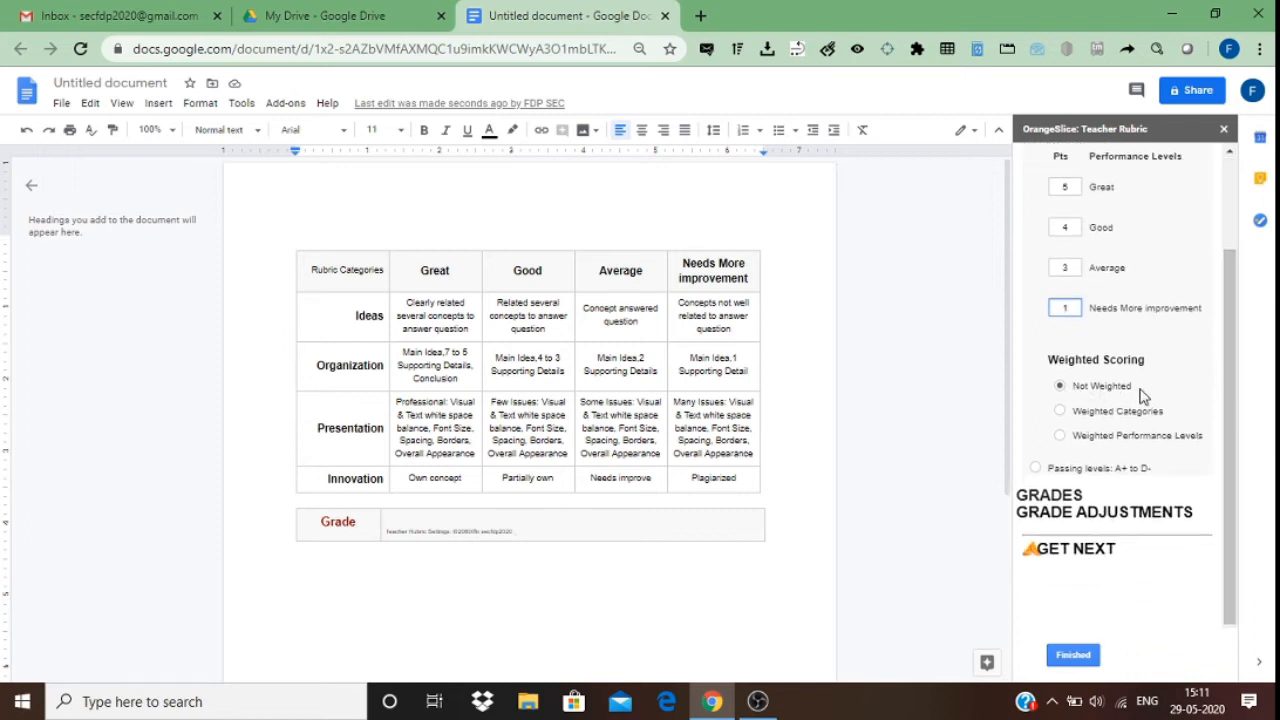
{"action": "left_click", "coordinate": [1066, 499]}
{"action": "scroll", "coordinate": [1066, 500], "scroll_direction": "down", "scroll_amount": 4}
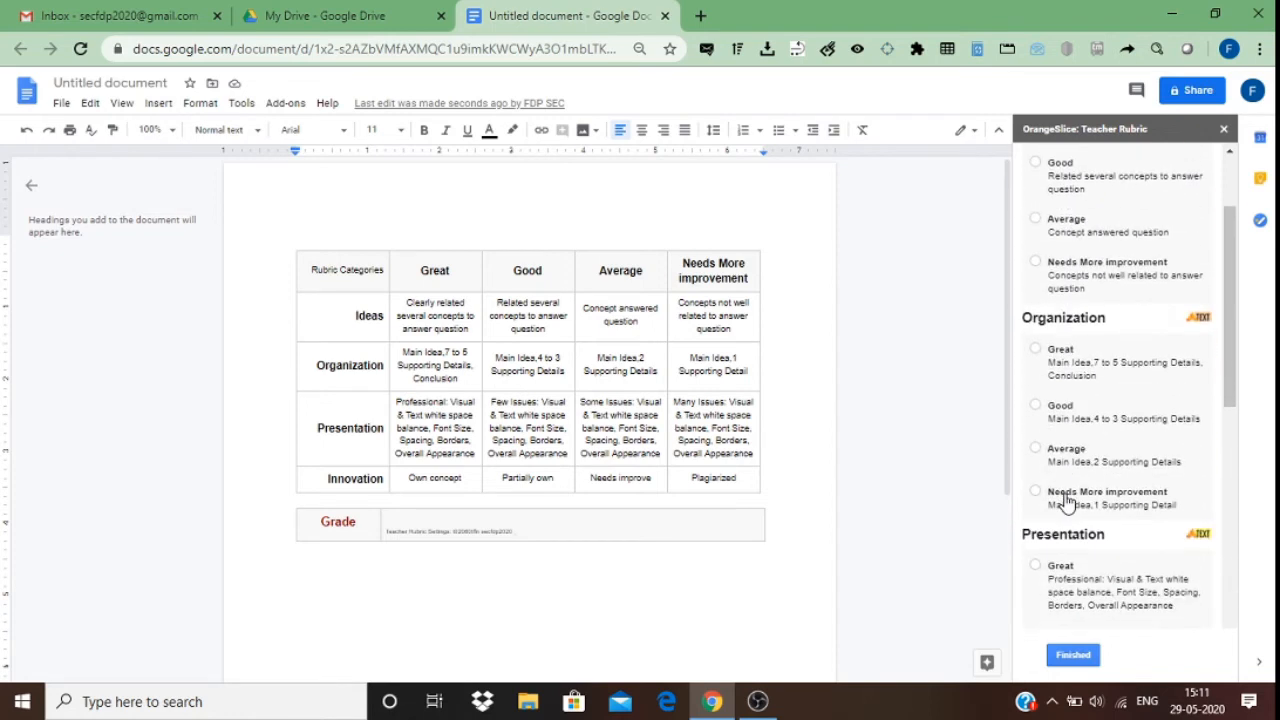
{"action": "left_click_drag", "start_coordinate": [1235, 349], "coordinate": [1235, 303]}
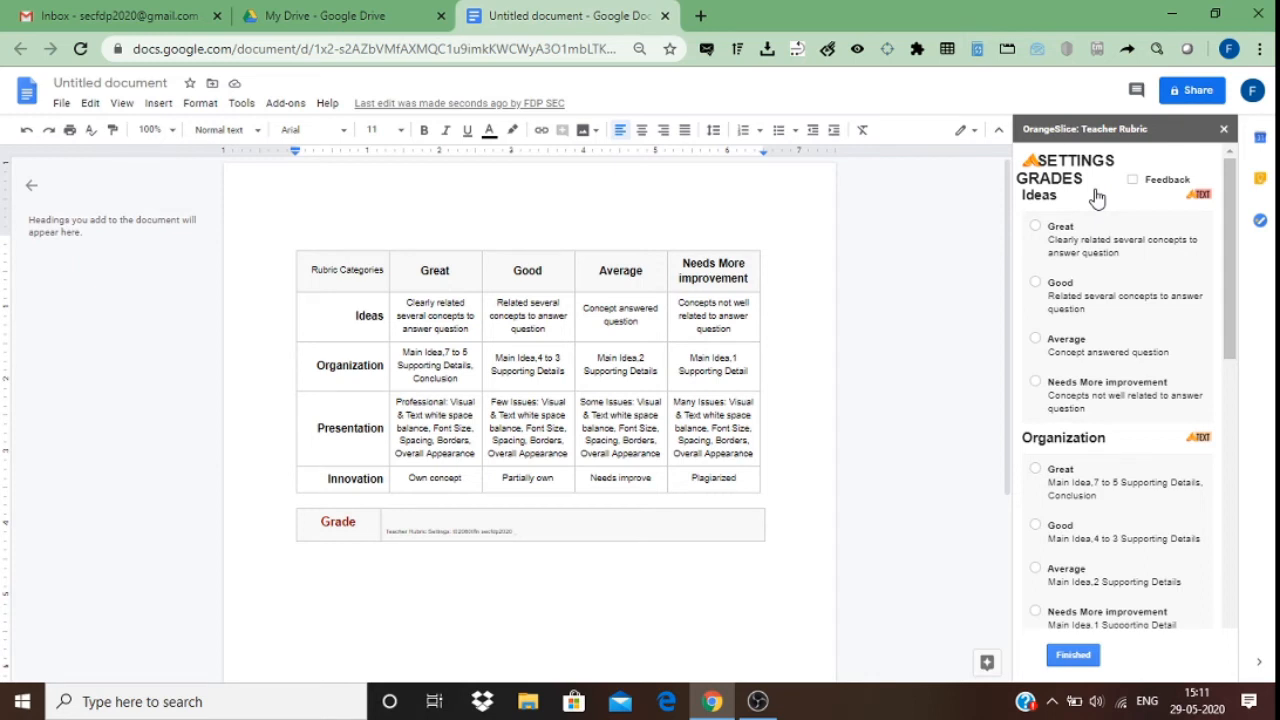
{"action": "left_click", "coordinate": [1036, 226]}
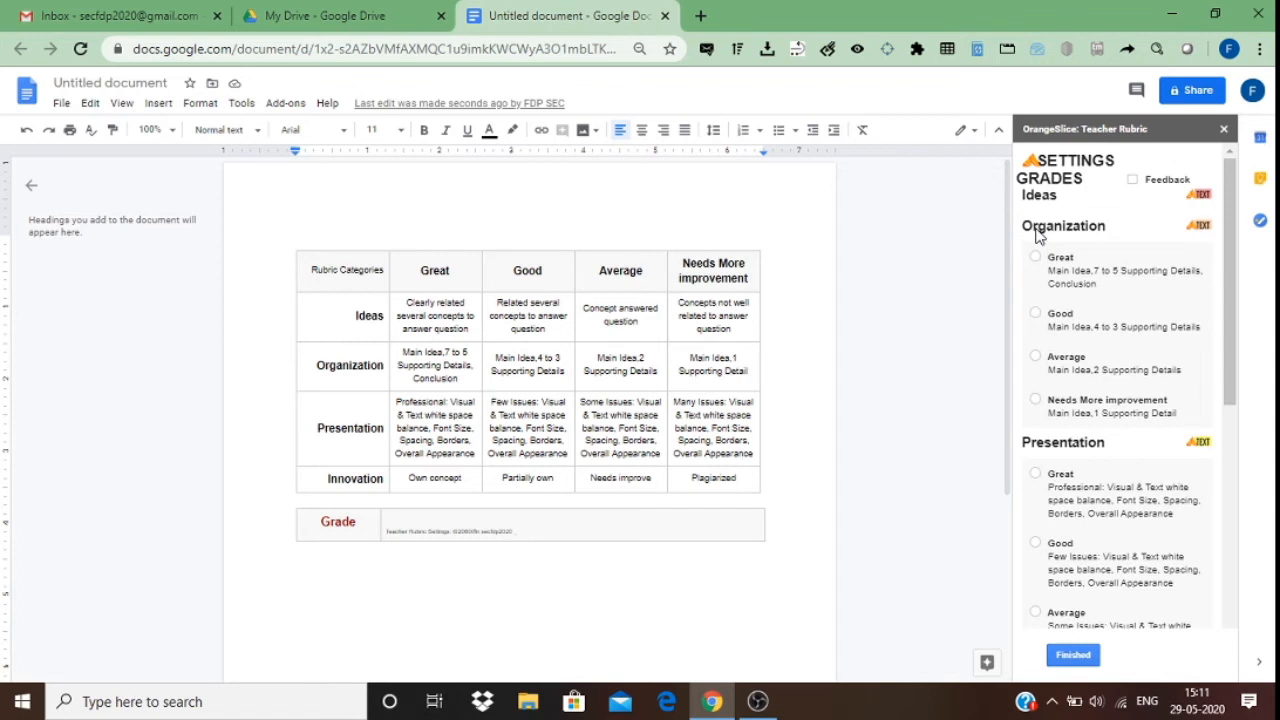
{"action": "left_click", "coordinate": [1036, 314]}
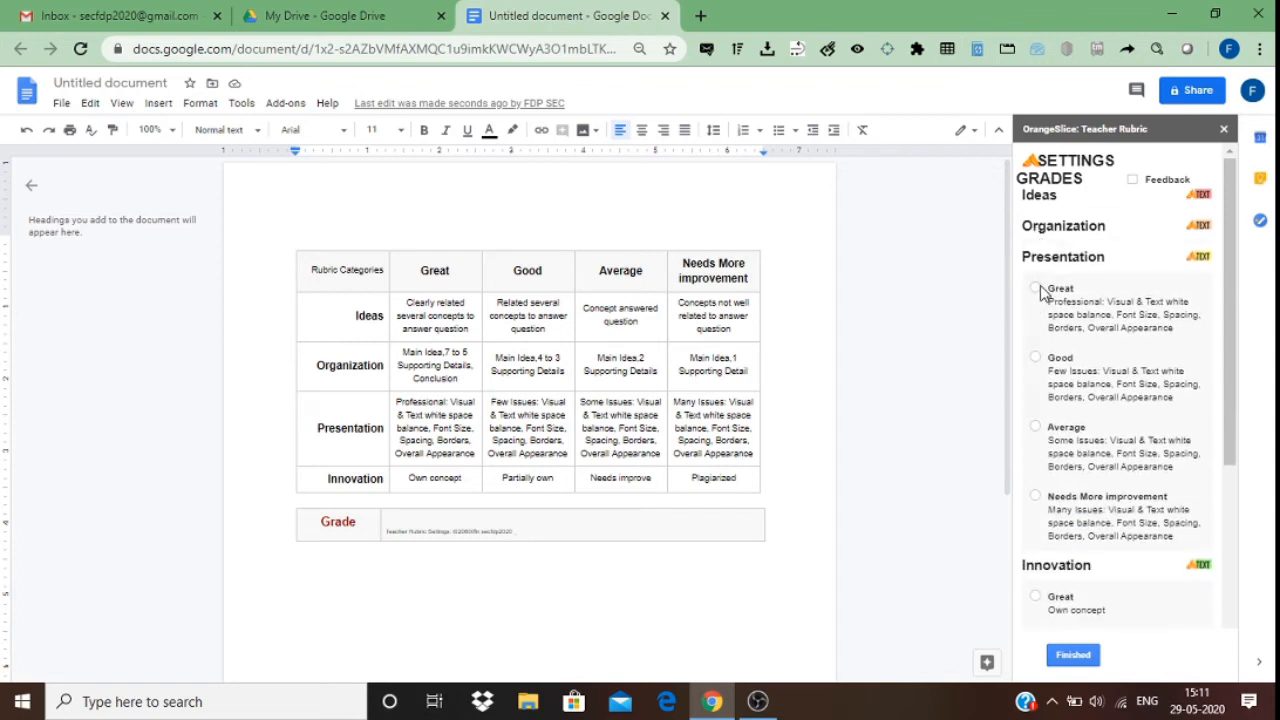
{"action": "left_click", "coordinate": [1037, 288]}
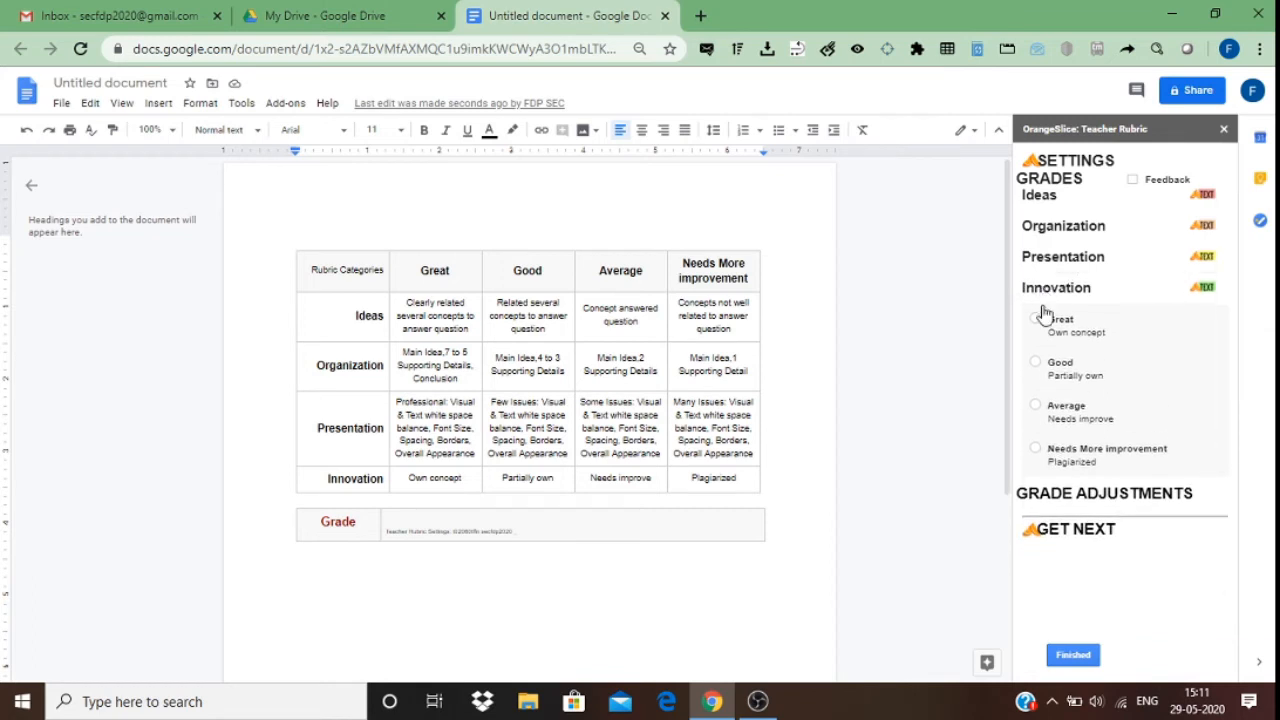
{"action": "left_click", "coordinate": [1038, 408]}
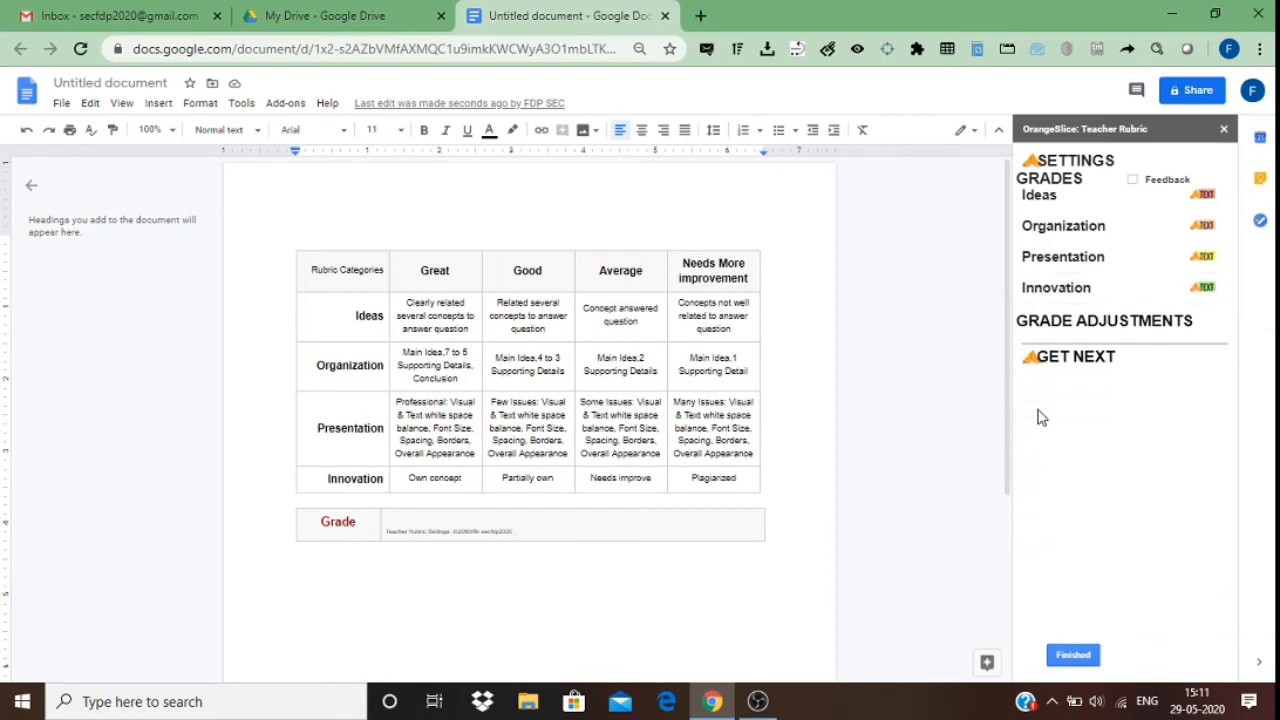
{"action": "left_click", "coordinate": [1073, 661]}
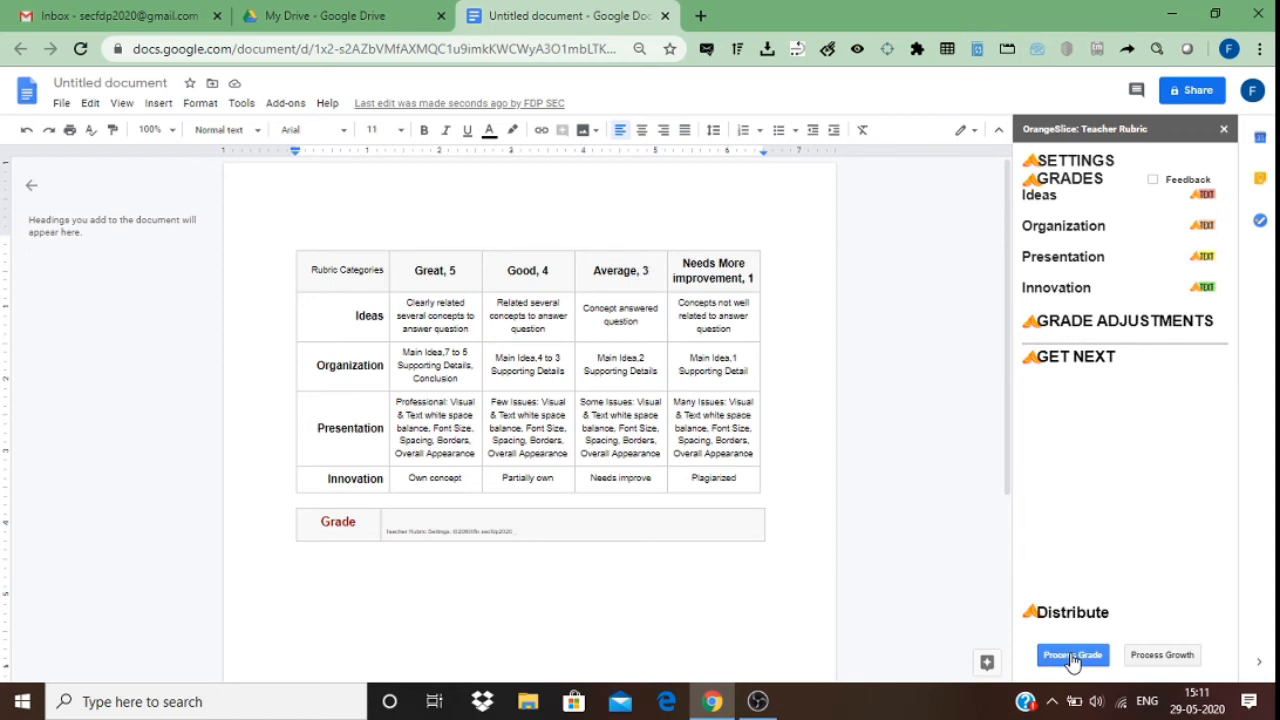
{"action": "left_click", "coordinate": [1072, 656]}
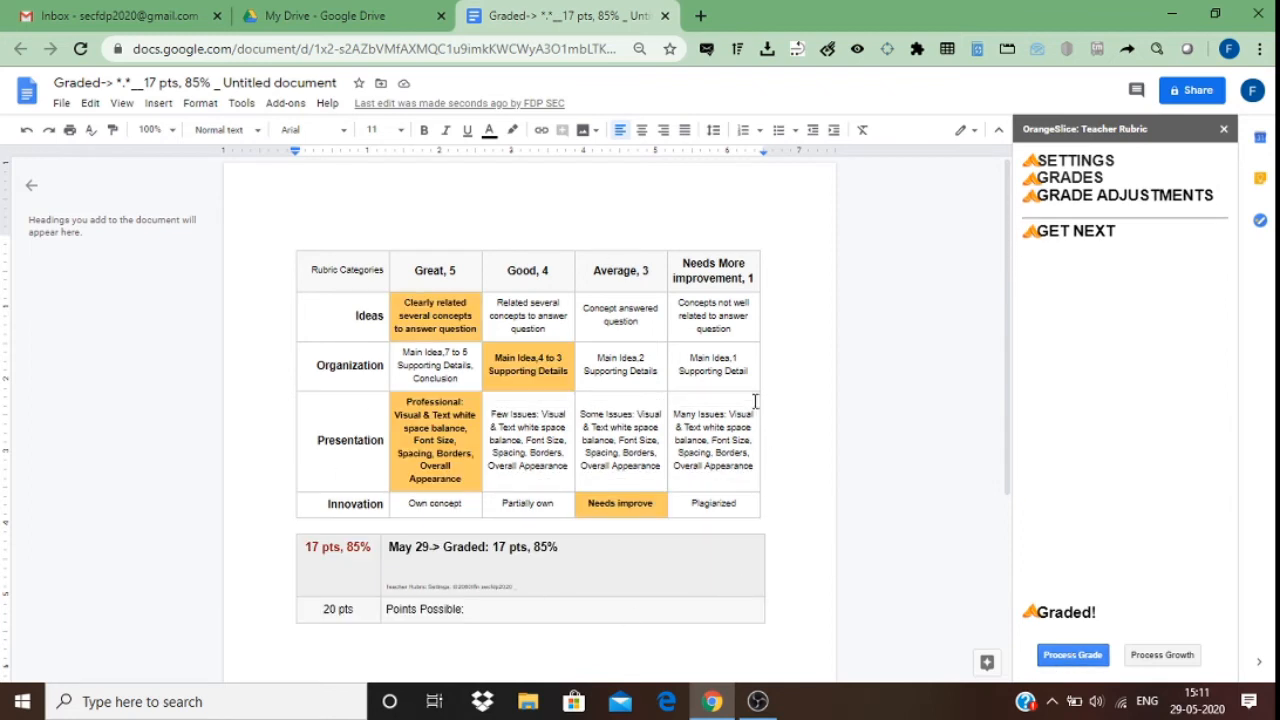
- Add the comment "17 Well composed" after Points Possible in the grade table
{"action": "left_click", "coordinate": [538, 563]}
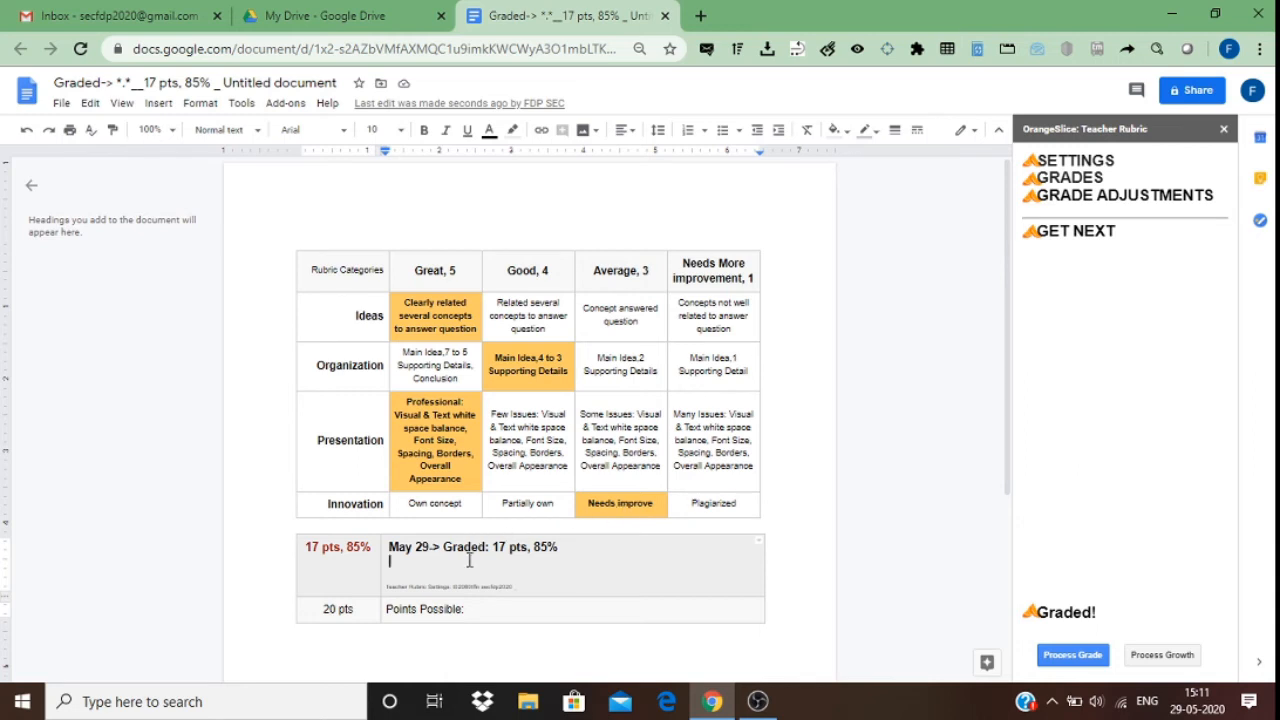
{"action": "left_click", "coordinate": [584, 545]}
{"action": "left_click", "coordinate": [570, 613]}
{"action": "type", "text": "17"}
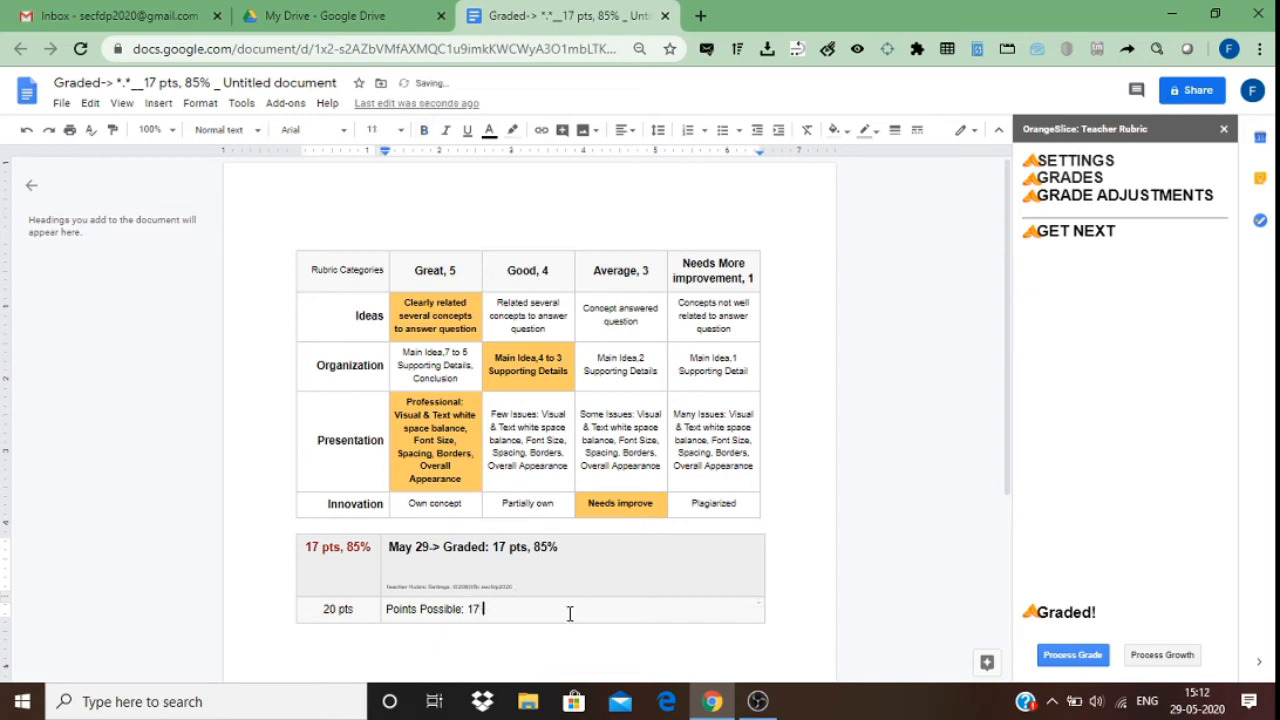
{"action": "type", "text": " Well composd"}
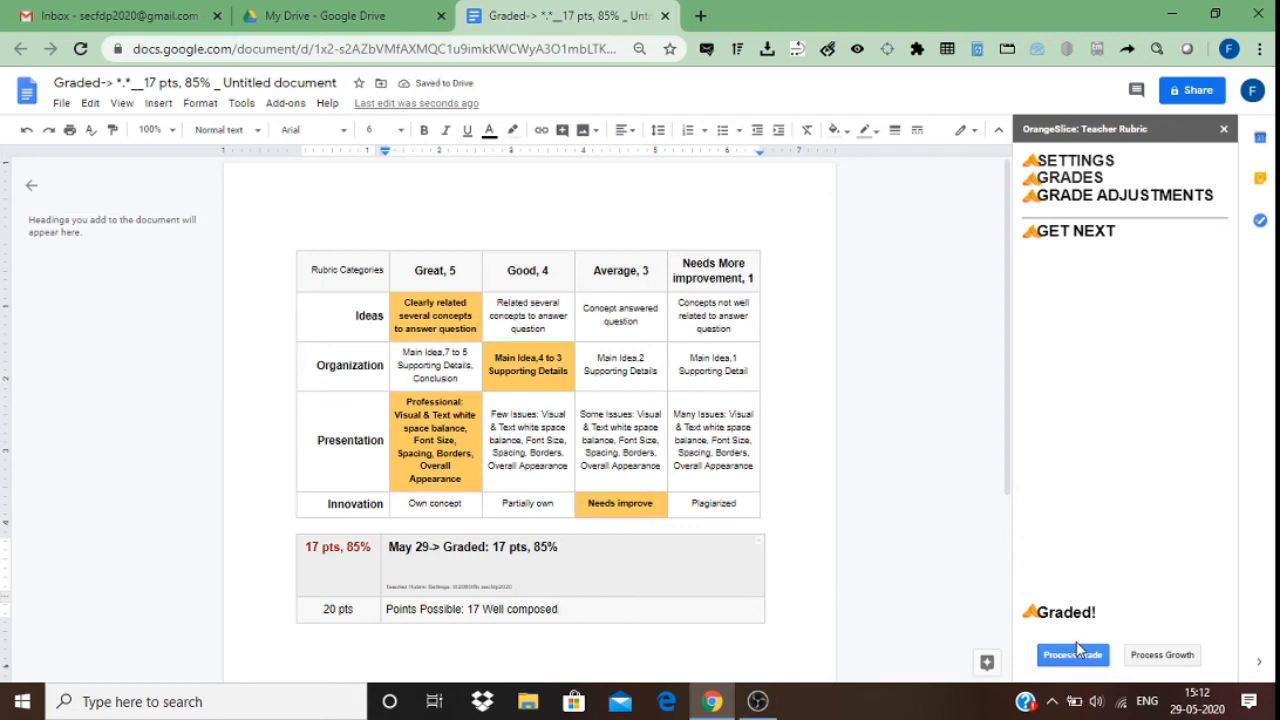
- Process the student growth and enter EXCELLENT as the constructive feedback for Ideas in the growth table
{"action": "left_click", "coordinate": [1150, 656]}
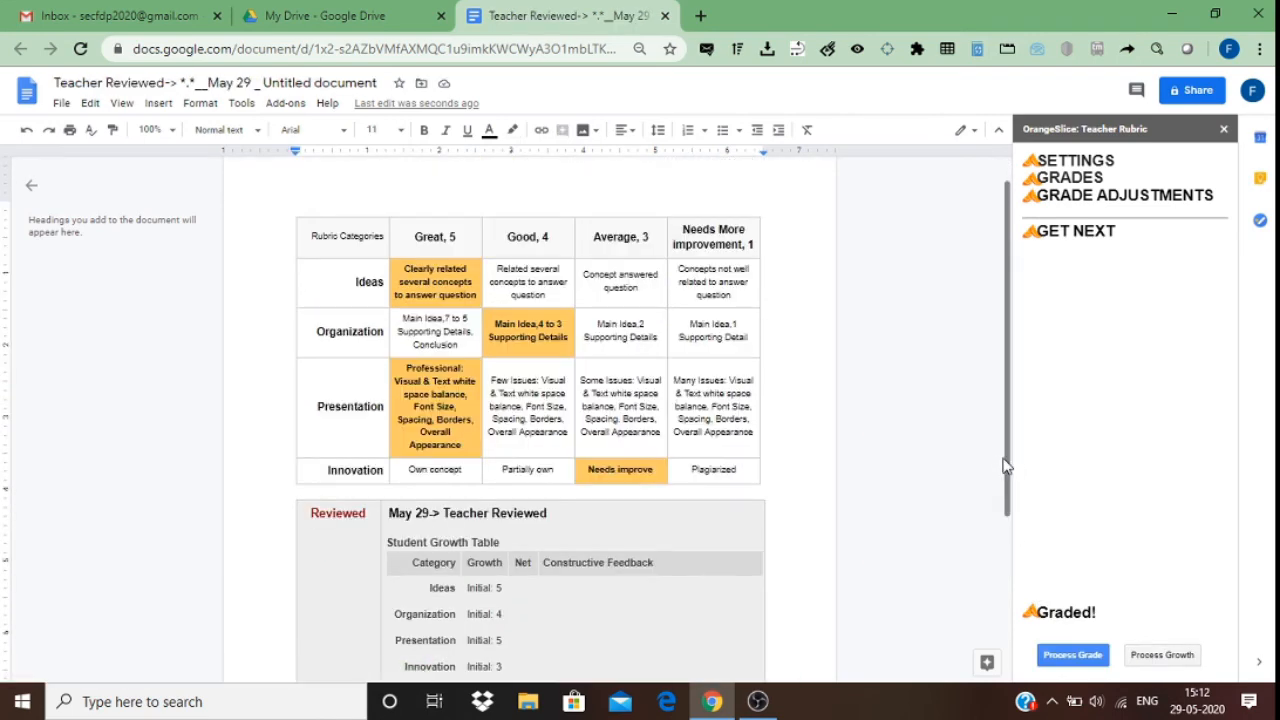
{"action": "left_click_drag", "start_coordinate": [1006, 463], "coordinate": [1010, 615]}
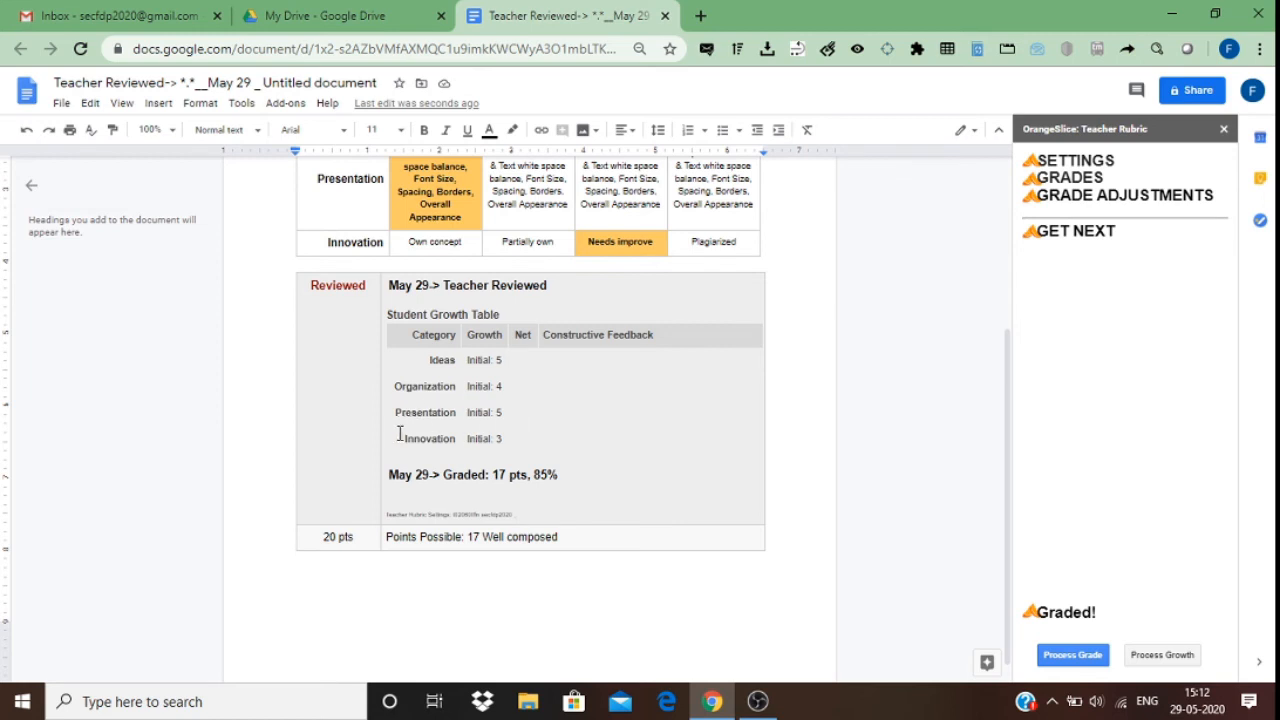
{"action": "left_click", "coordinate": [572, 359]}
{"action": "left_click", "coordinate": [557, 376]}
{"action": "left_click", "coordinate": [559, 383]}
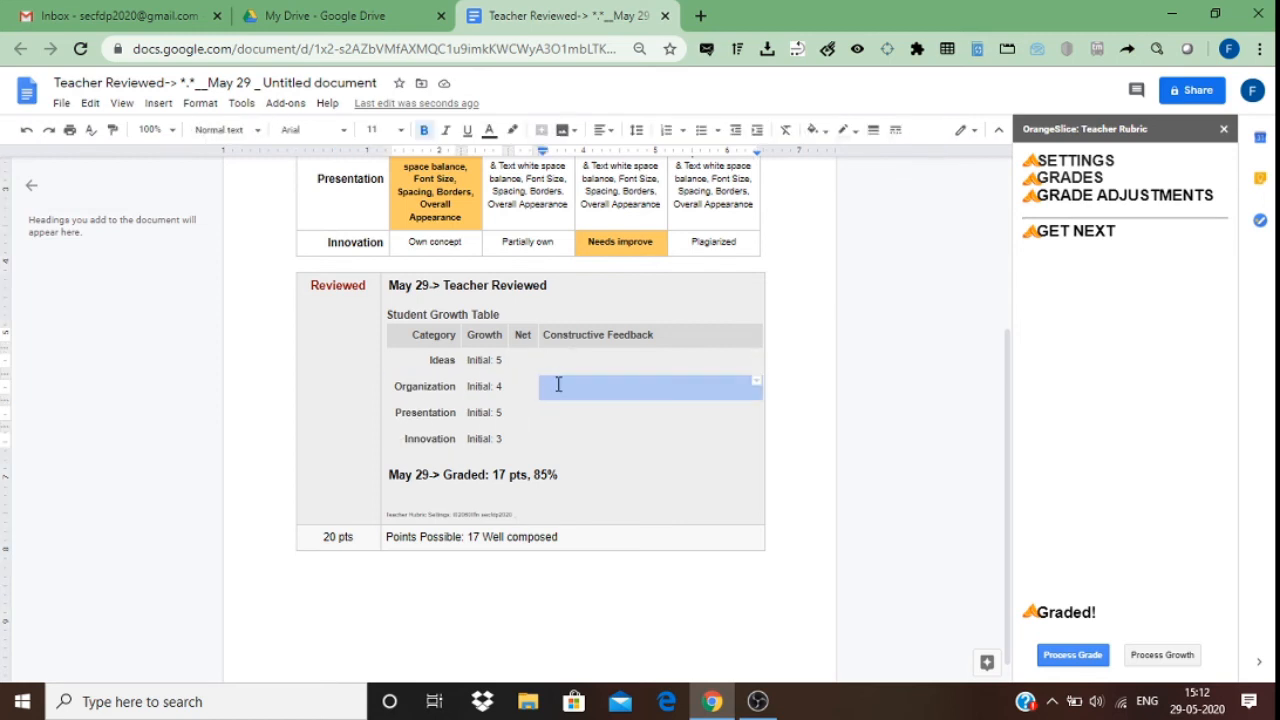
{"action": "left_click", "coordinate": [558, 406]}
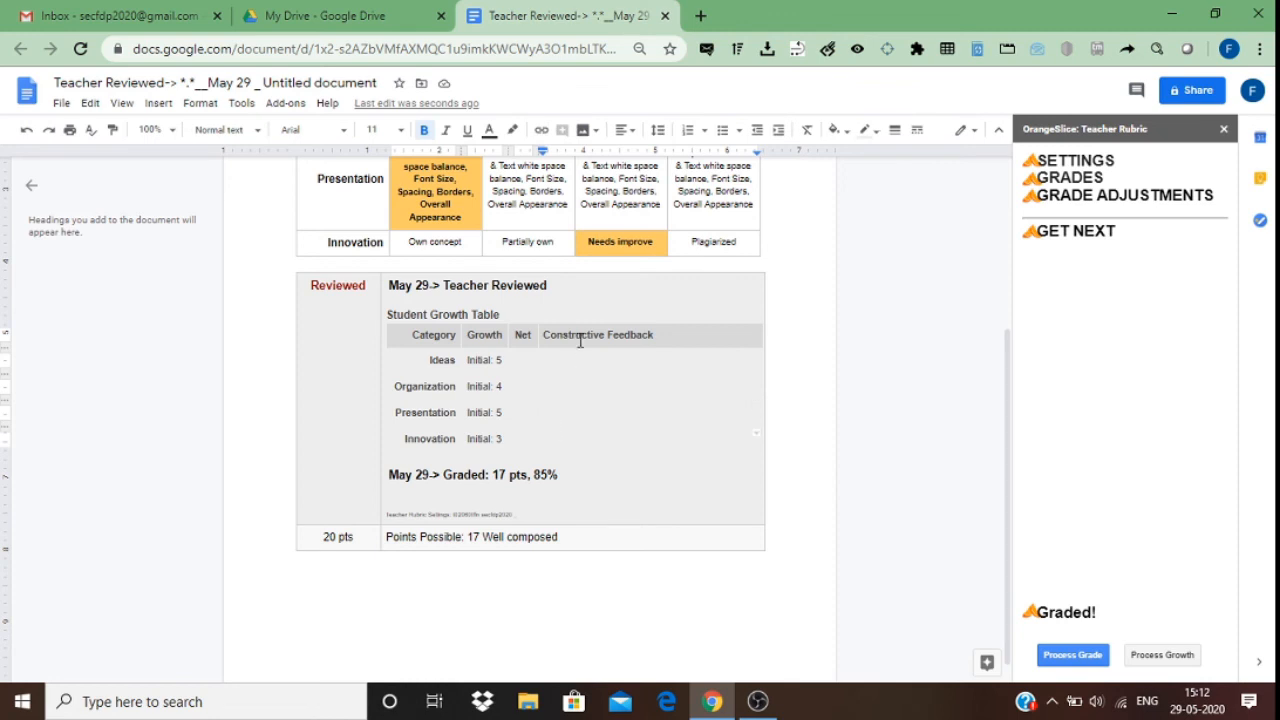
{"action": "type", "text": "EX"}
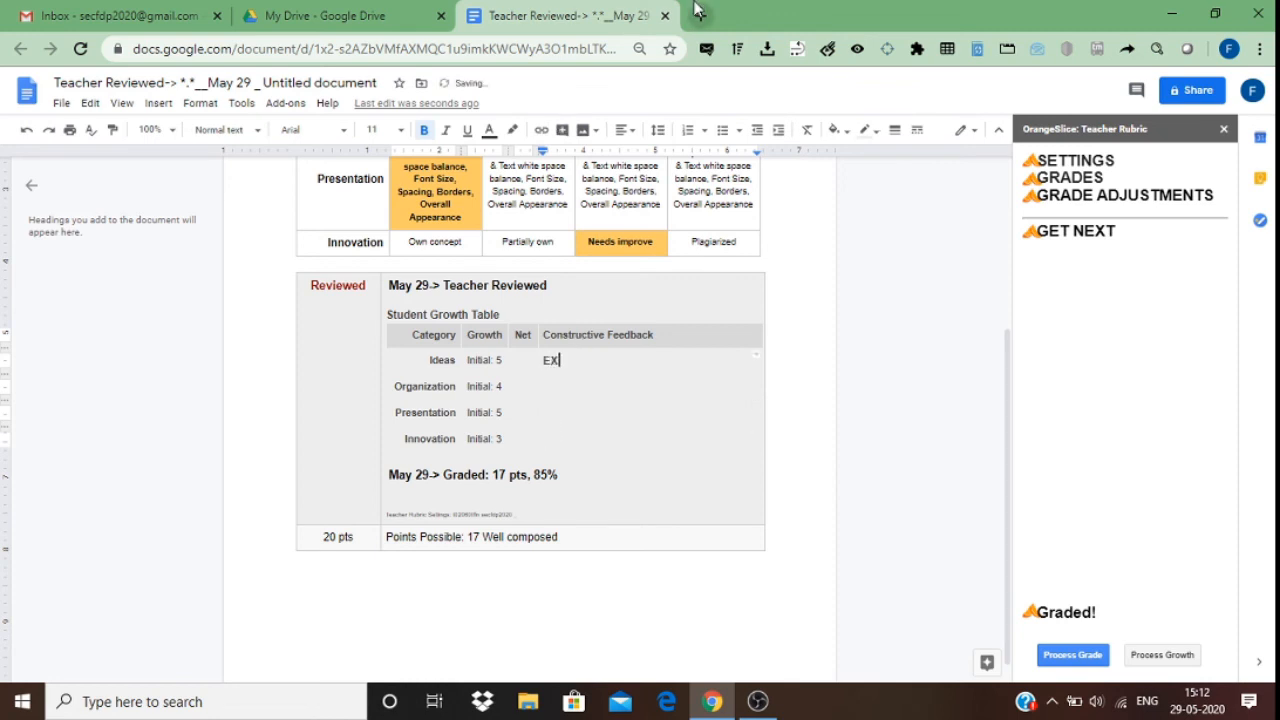
{"action": "type", "text": "CELLENT"}
- Enter IMPROVE MORE as the constructive feedback for Innovation in the Student Growth Table
{"action": "left_click", "coordinate": [575, 437]}
{"action": "type", "text": "N"}
{"action": "key", "text": "BackSpace"}
{"action": "type", "text": "IMPROV"}
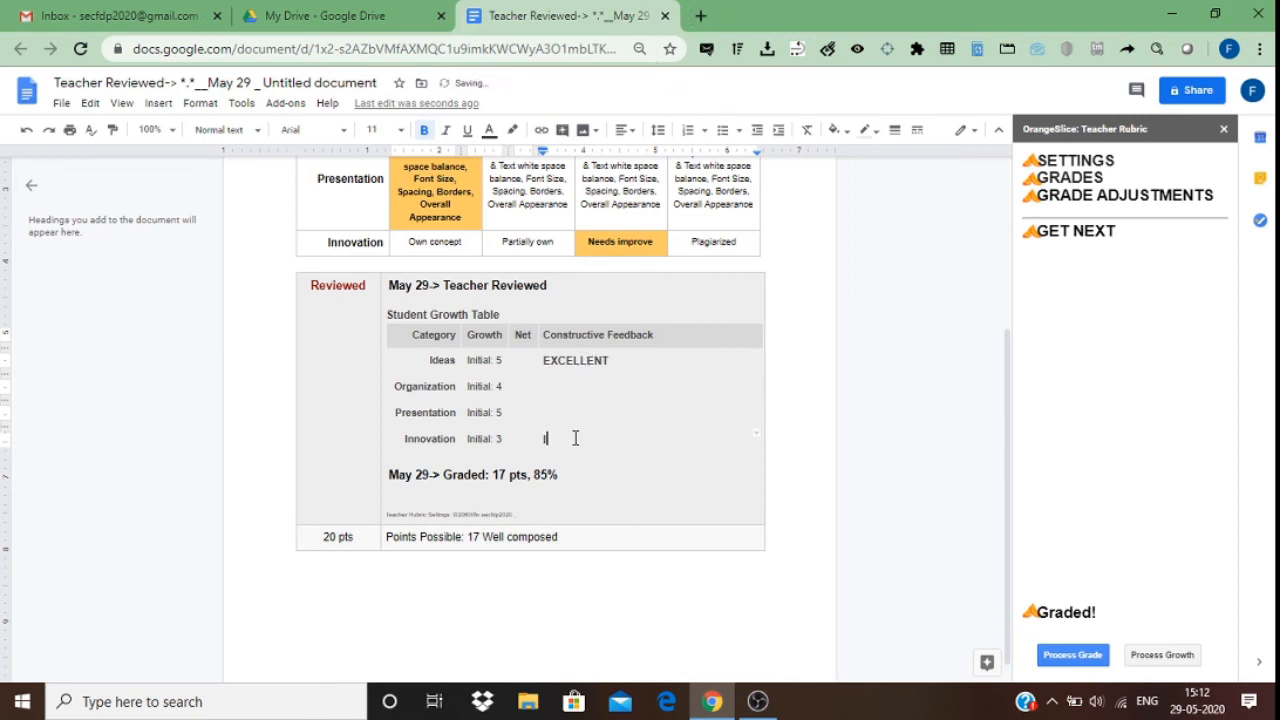
{"action": "type", "text": "E MORE"}
{"action": "left_click_drag", "start_coordinate": [1008, 368], "coordinate": [1018, 218]}
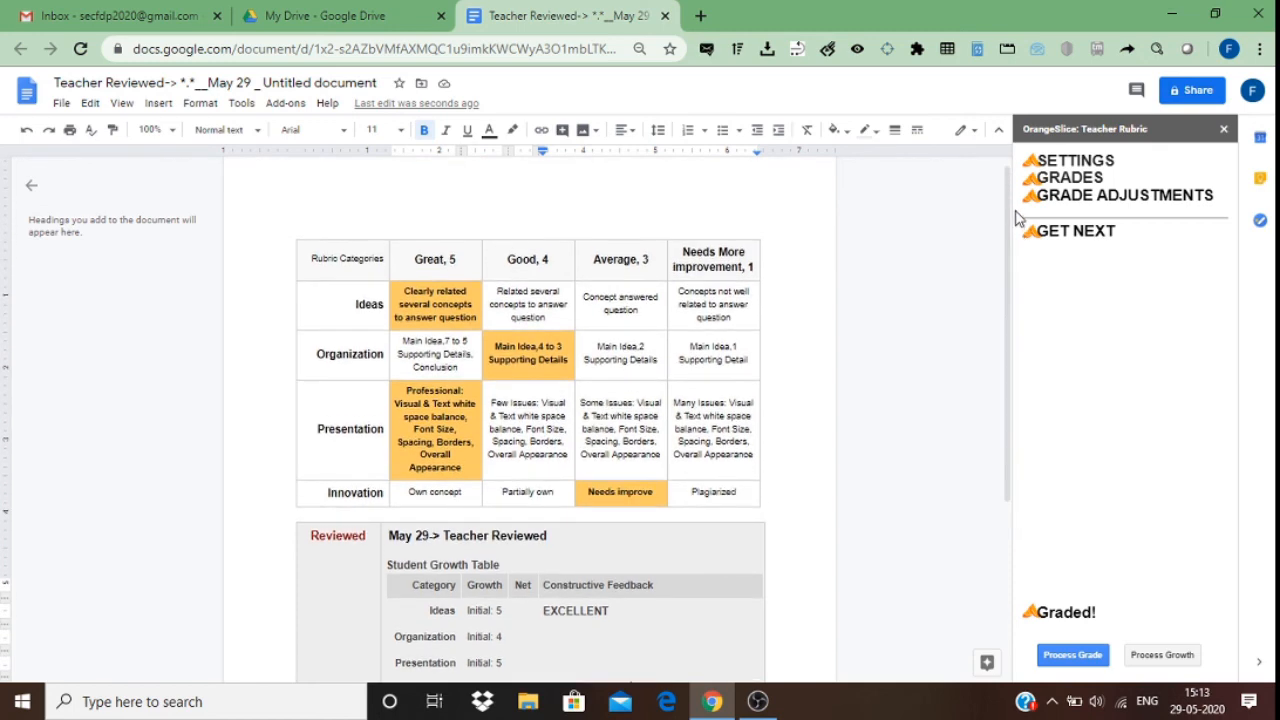